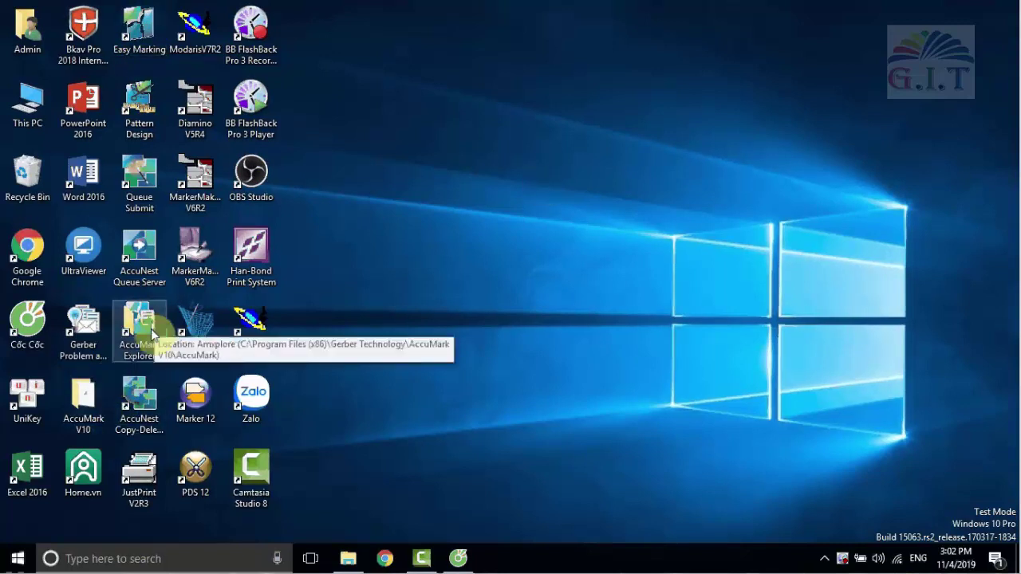
- Open AccuMark Explorer and keep its ribbon permanently expanded
{"action": "double_click", "coordinate": [130, 323]}
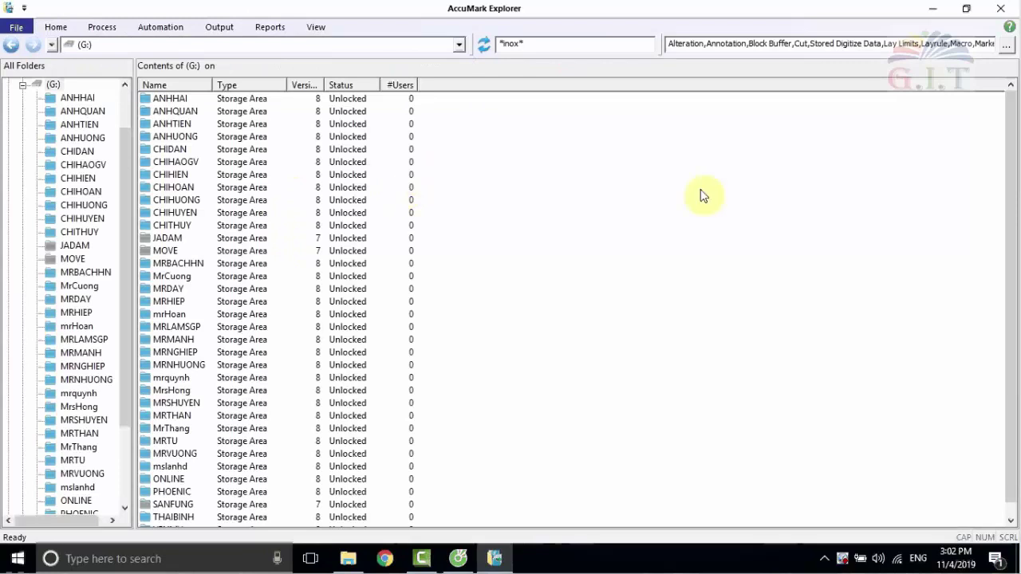
{"action": "left_click", "coordinate": [316, 26]}
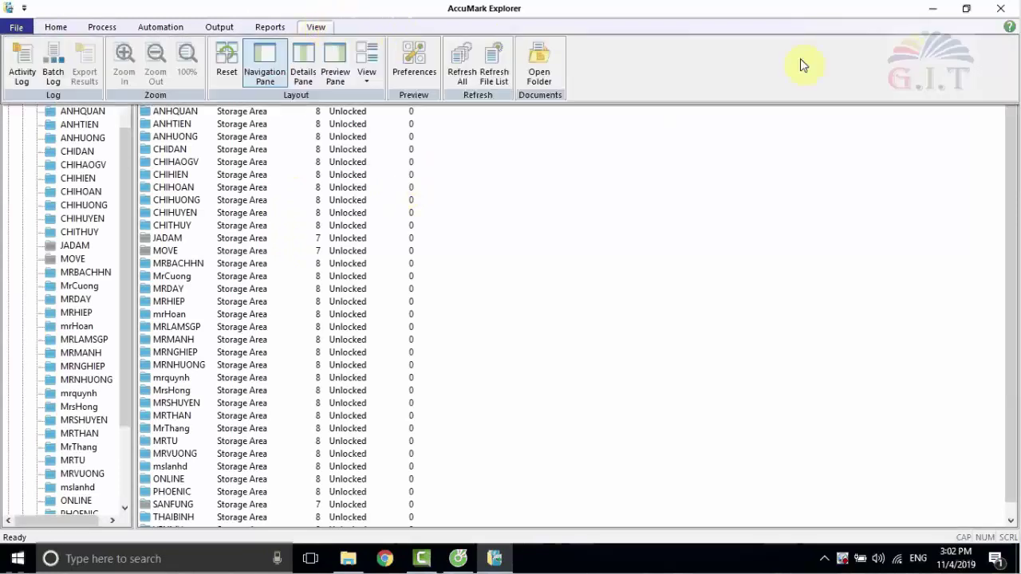
{"action": "right_click", "coordinate": [680, 59]}
{"action": "left_click", "coordinate": [723, 101]}
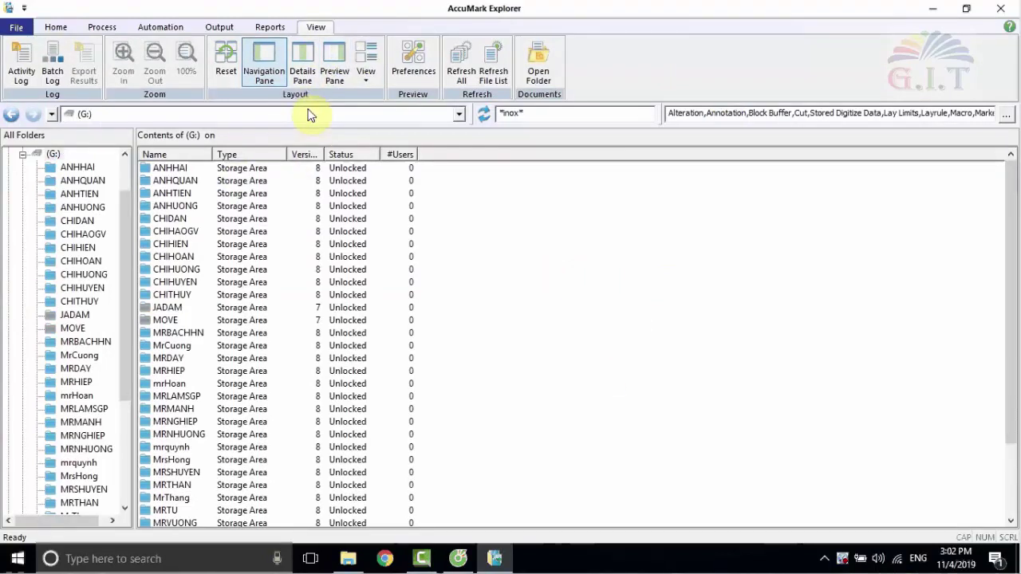
- Show the details and preview panes, hide both again, and hide the navigation pane
{"action": "left_click", "coordinate": [302, 70]}
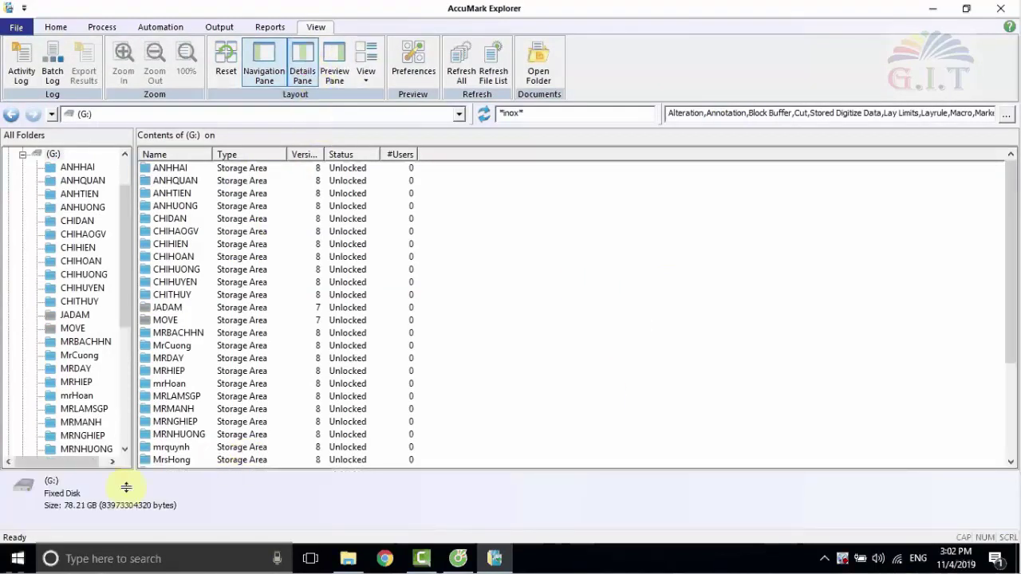
{"action": "left_click", "coordinate": [335, 70]}
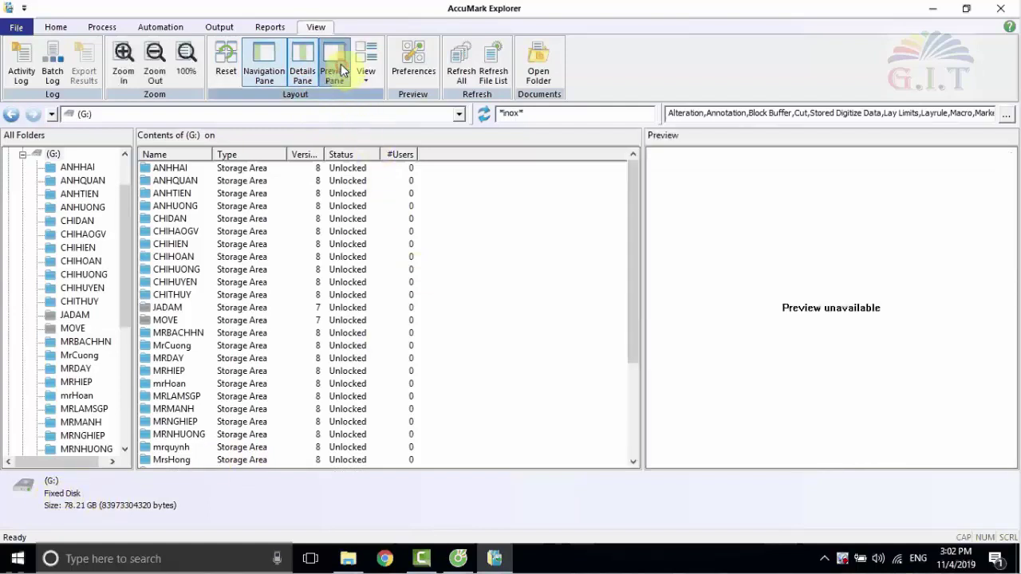
{"action": "left_click", "coordinate": [334, 70]}
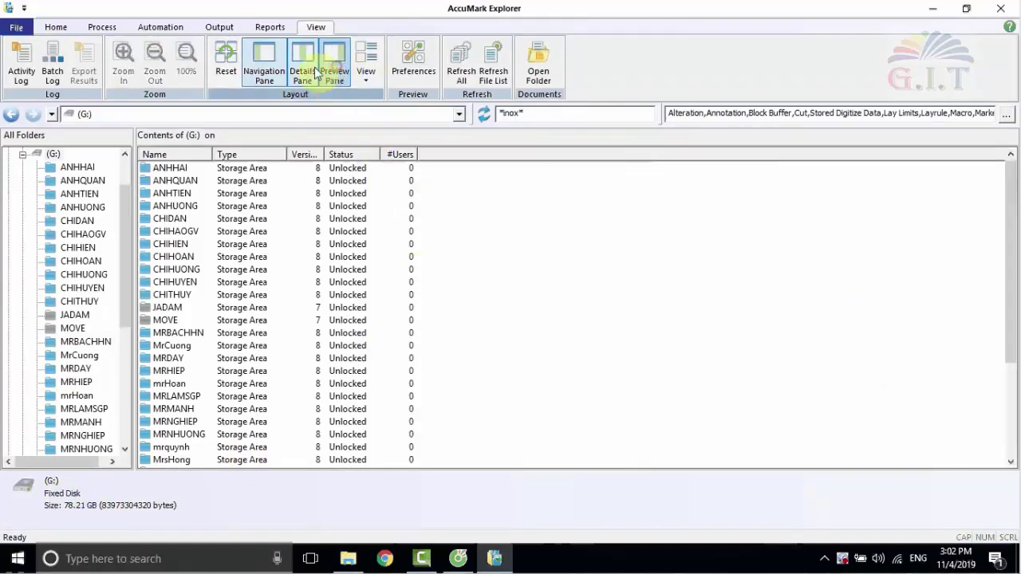
{"action": "left_click", "coordinate": [302, 71]}
{"action": "left_click", "coordinate": [267, 70]}
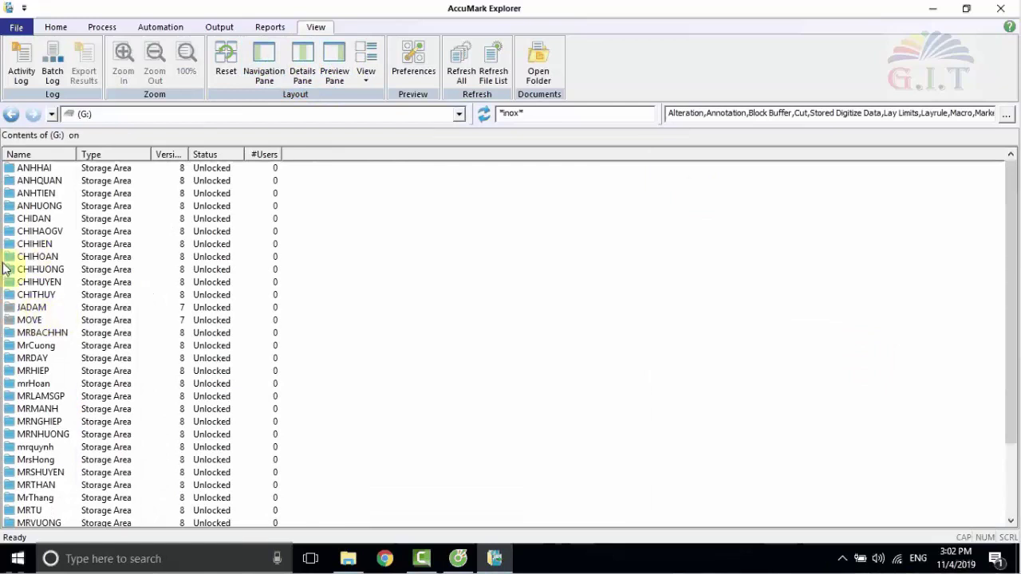
- Change the browsed location to drive C:
{"action": "left_click", "coordinate": [461, 114]}
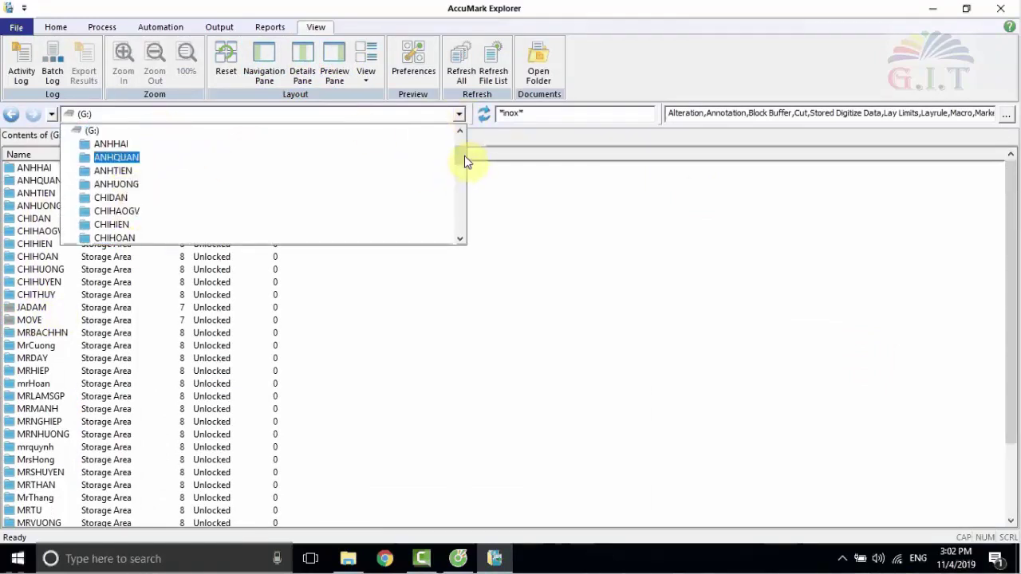
{"action": "left_click_drag", "start_coordinate": [467, 162], "coordinate": [465, 141]}
{"action": "left_click", "coordinate": [90, 184]}
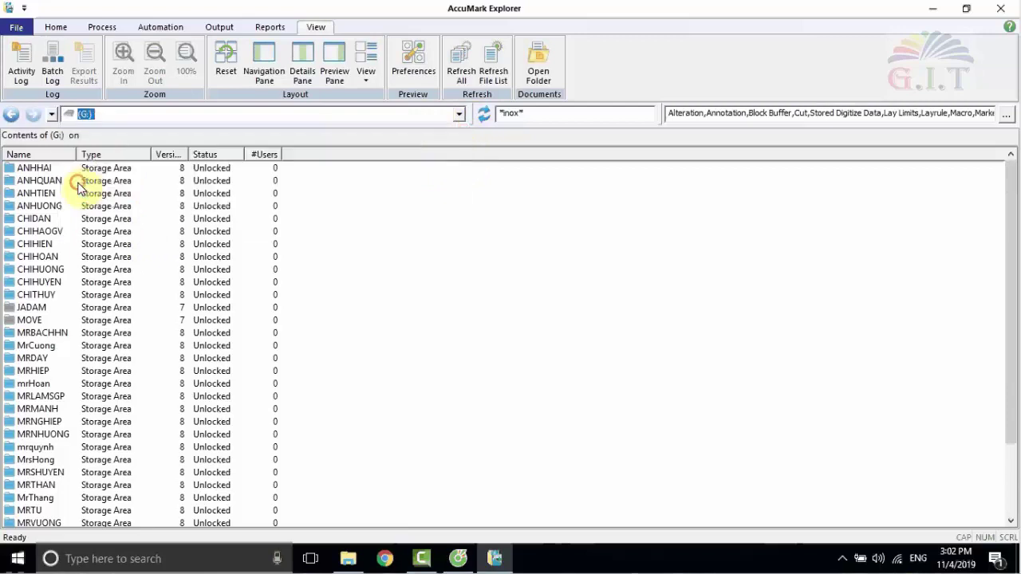
{"action": "left_click", "coordinate": [461, 114]}
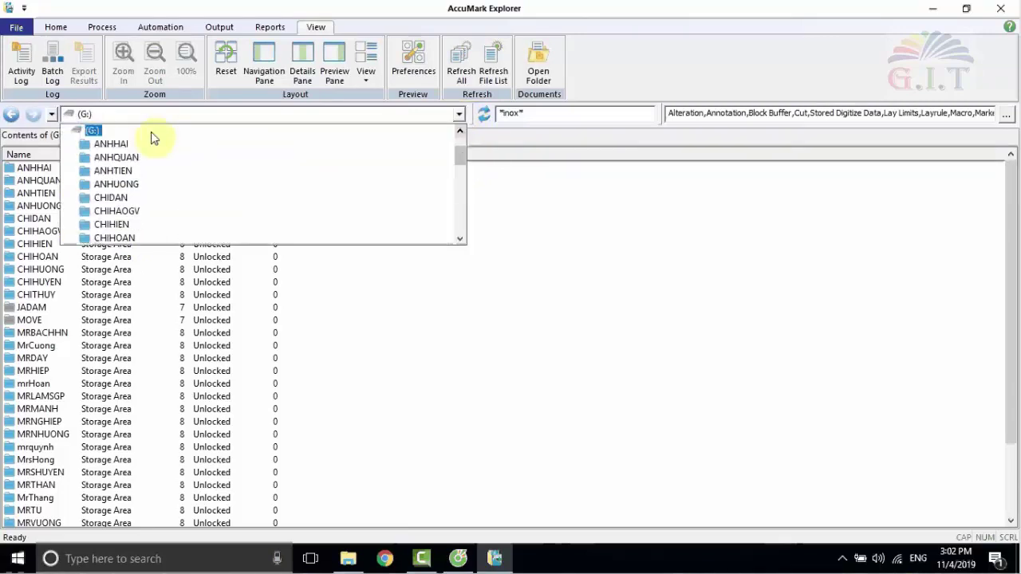
{"action": "left_click_drag", "start_coordinate": [460, 156], "coordinate": [461, 137]}
{"action": "left_click", "coordinate": [91, 143]}
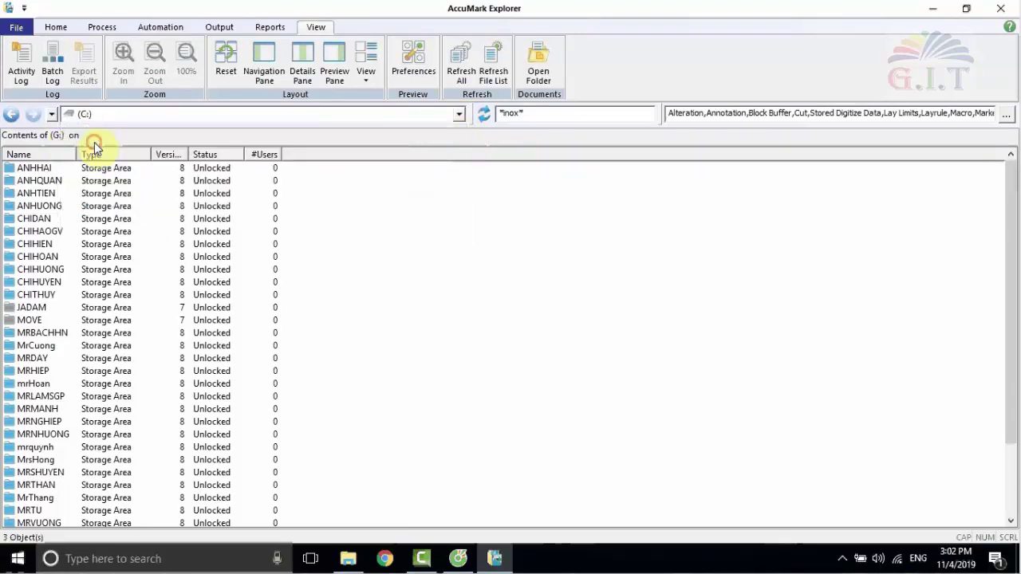
- Restore the navigation pane and make it slightly narrower
{"action": "left_click", "coordinate": [334, 66]}
{"action": "left_click", "coordinate": [335, 66]}
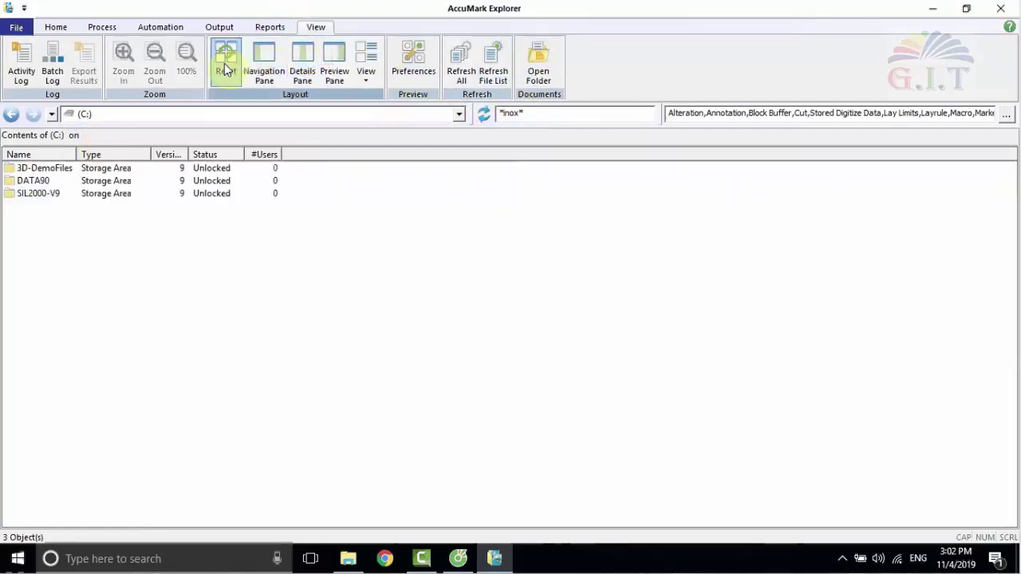
{"action": "left_click", "coordinate": [254, 67]}
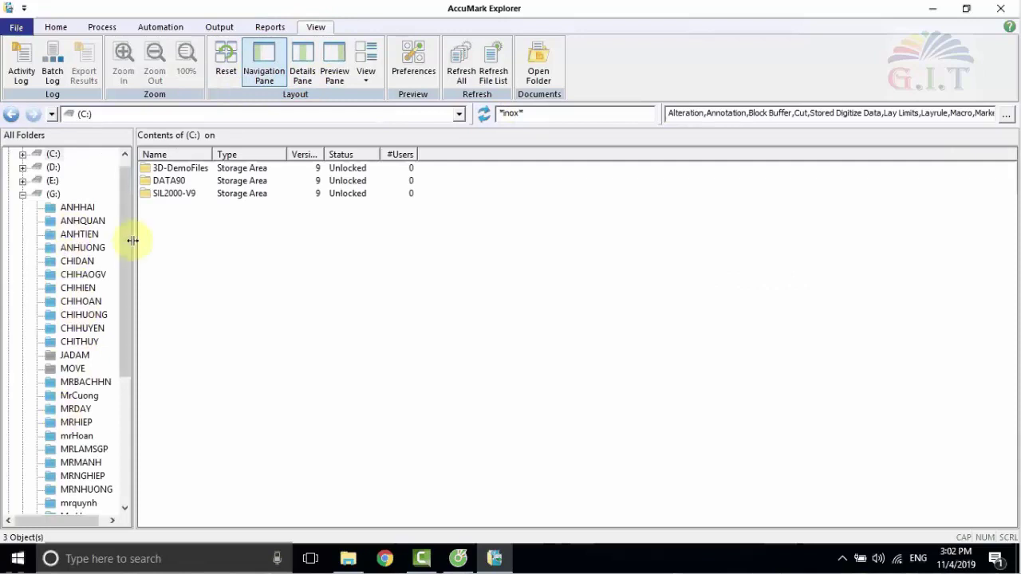
{"action": "mouse_move", "coordinate": [137, 241]}
{"action": "left_mouse_down"}
{"action": "mouse_move", "coordinate": [153, 240]}
{"action": "mouse_move", "coordinate": [130, 257]}
{"action": "left_mouse_up"}
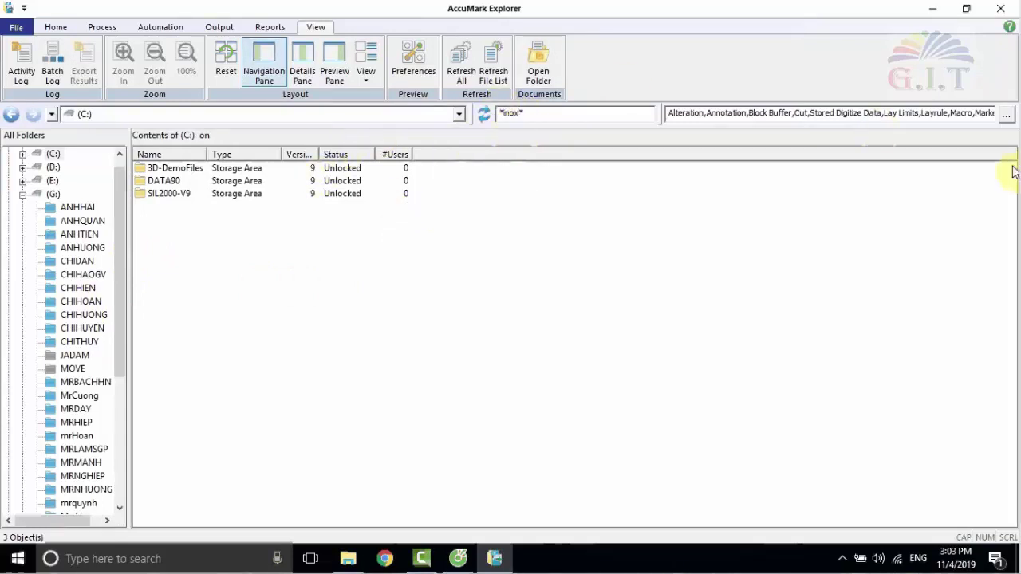
{"action": "left_click", "coordinate": [1006, 116]}
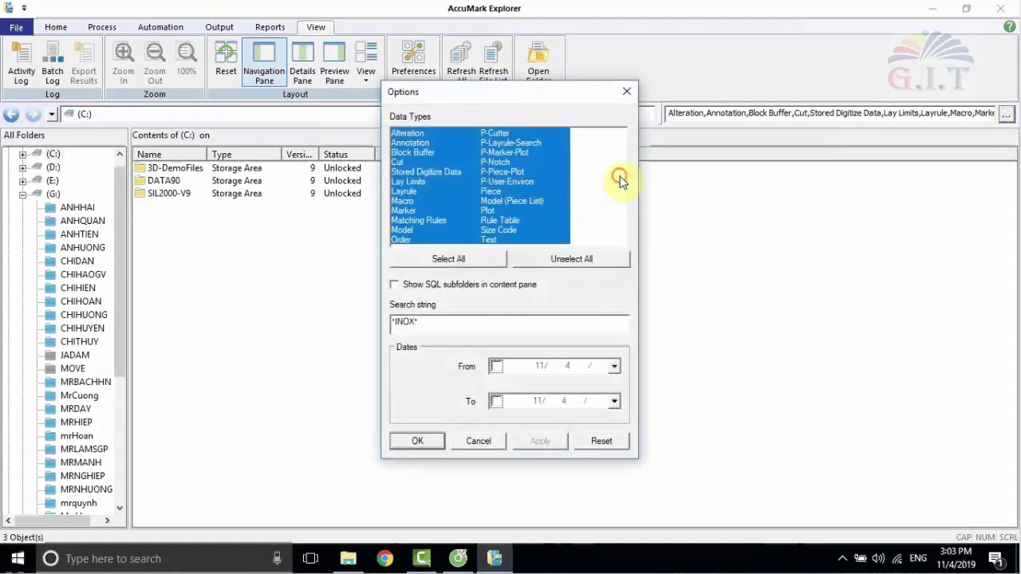
{"action": "left_click", "coordinate": [520, 172]}
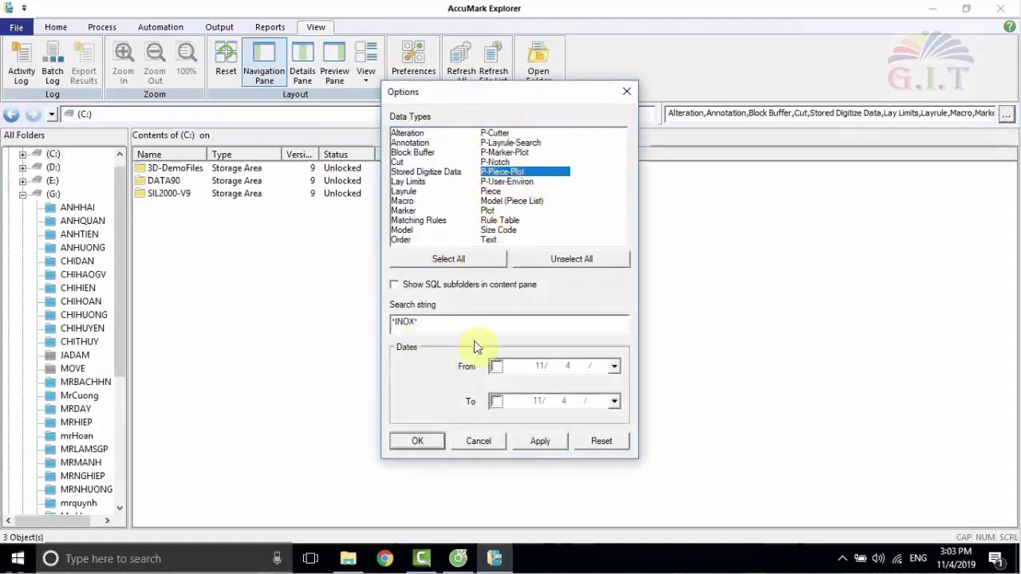
{"action": "left_click", "coordinate": [484, 444]}
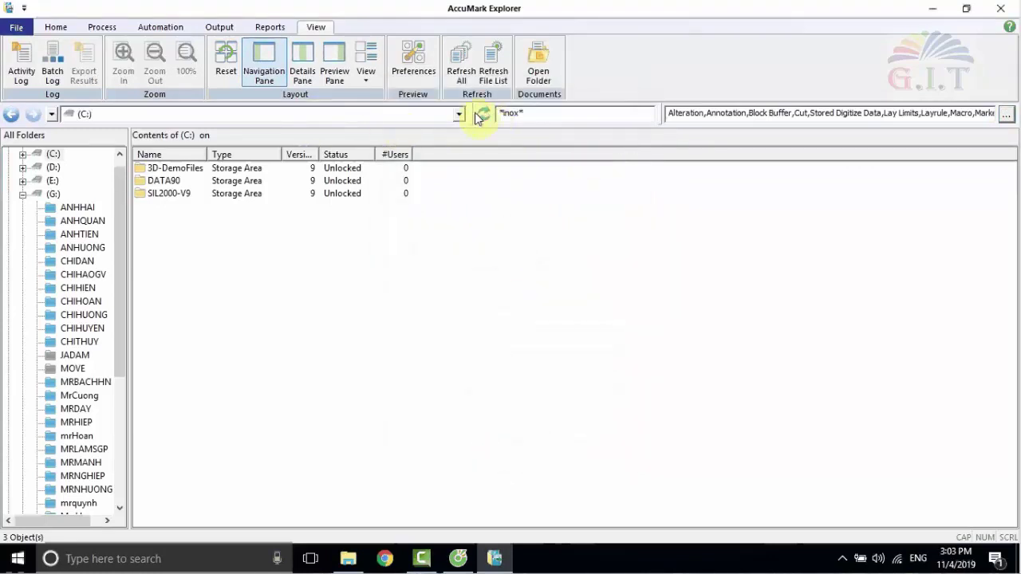
- Shorten the location box and the name filter box so the data type list gets more room
{"action": "mouse_move", "coordinate": [474, 112]}
{"action": "left_mouse_down"}
{"action": "mouse_move", "coordinate": [372, 115]}
{"action": "mouse_move", "coordinate": [456, 114]}
{"action": "left_mouse_up"}
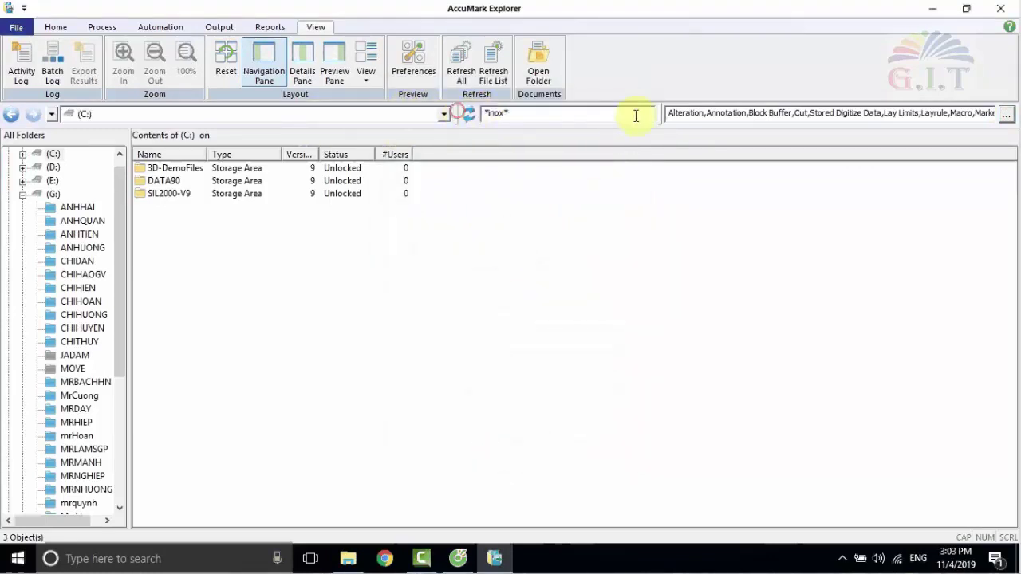
{"action": "left_click_drag", "start_coordinate": [658, 114], "coordinate": [602, 110]}
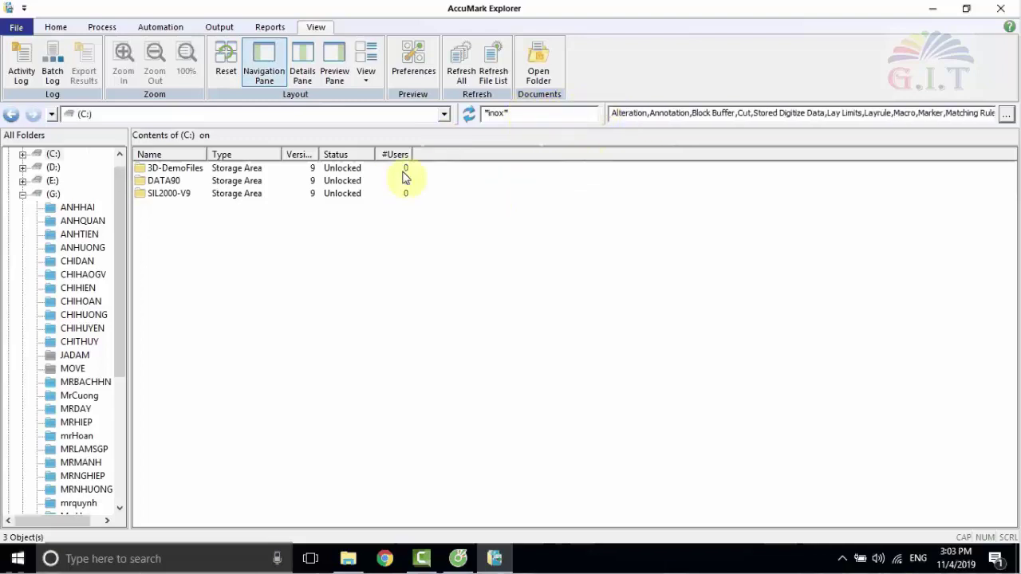
{"action": "left_click", "coordinate": [54, 26]}
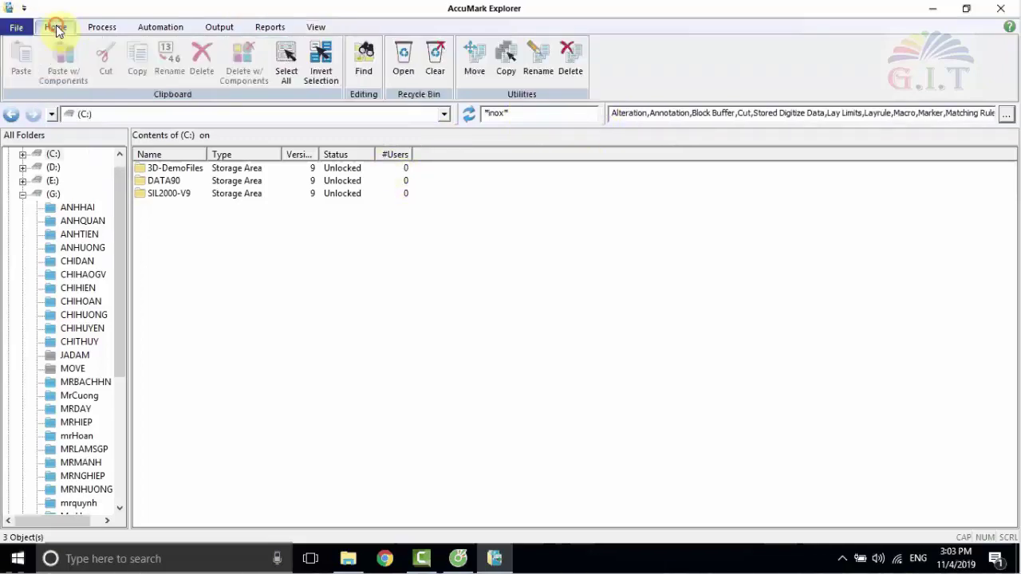
{"action": "left_click", "coordinate": [102, 27]}
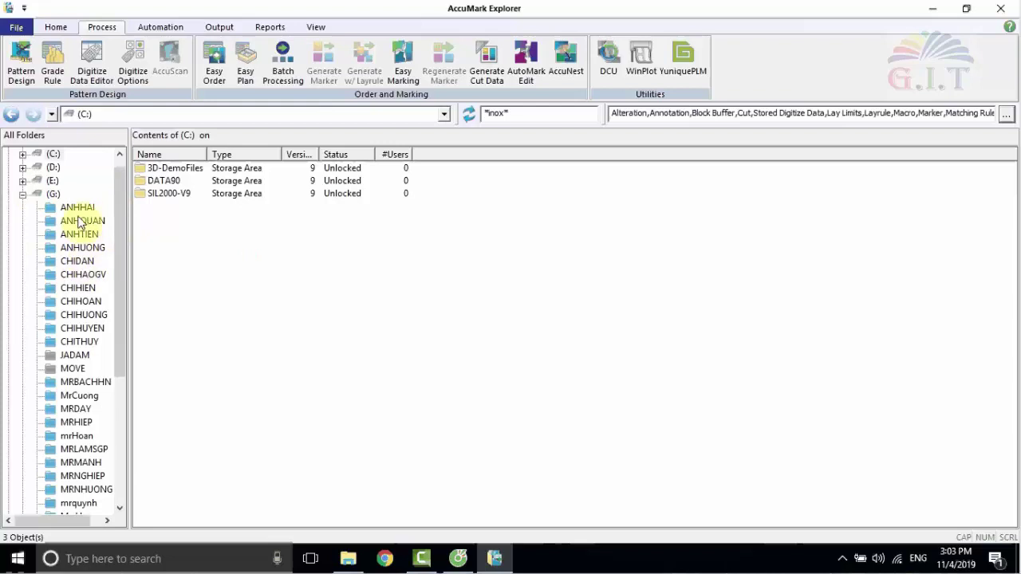
{"action": "left_click_drag", "start_coordinate": [124, 233], "coordinate": [114, 399]}
{"action": "left_click_drag", "start_coordinate": [119, 446], "coordinate": [129, 318]}
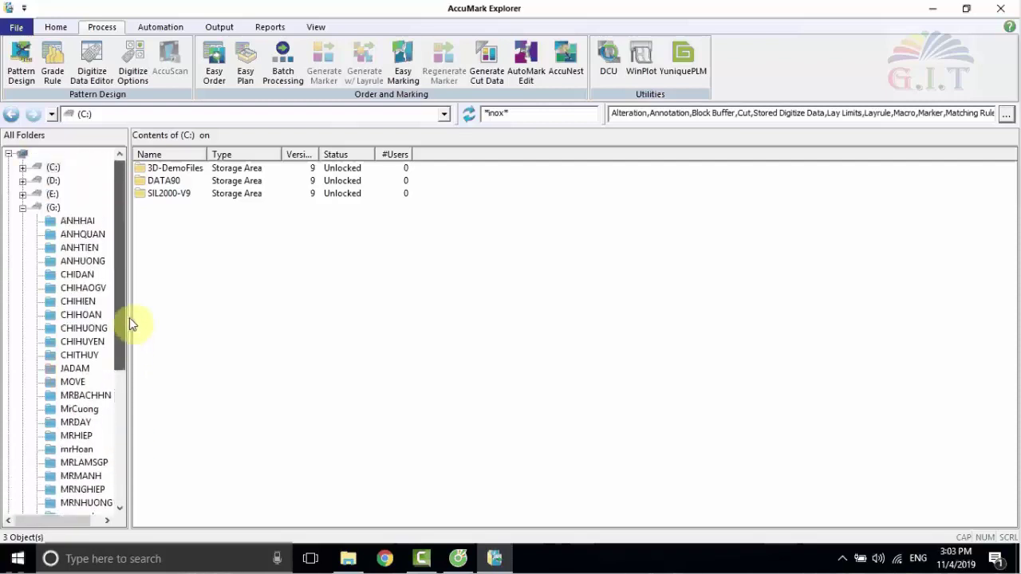
- Open the DATA90 storage area on drive C: and set the name filter to * to list all its files
{"action": "left_click", "coordinate": [160, 182]}
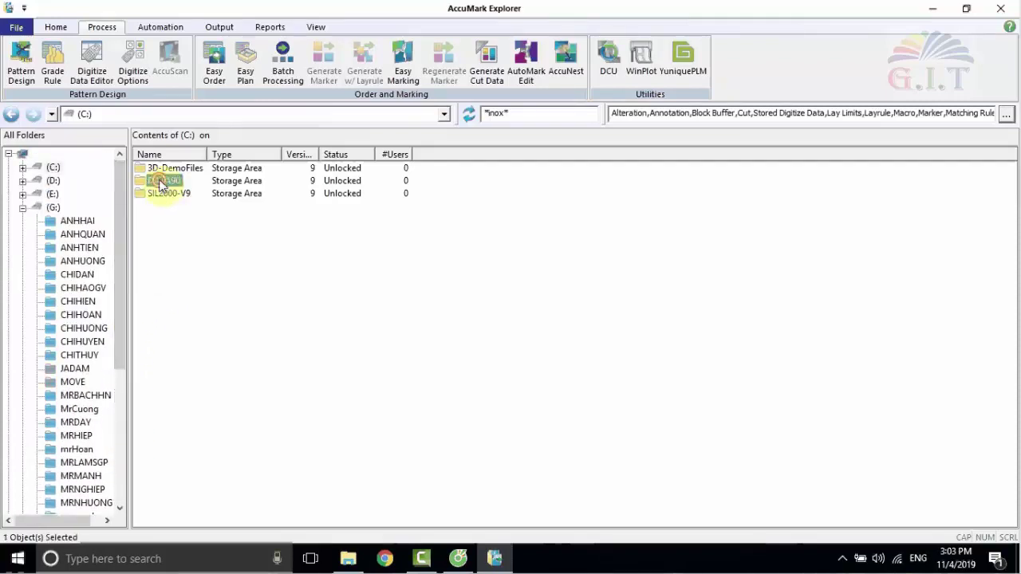
{"action": "double_click", "coordinate": [160, 182]}
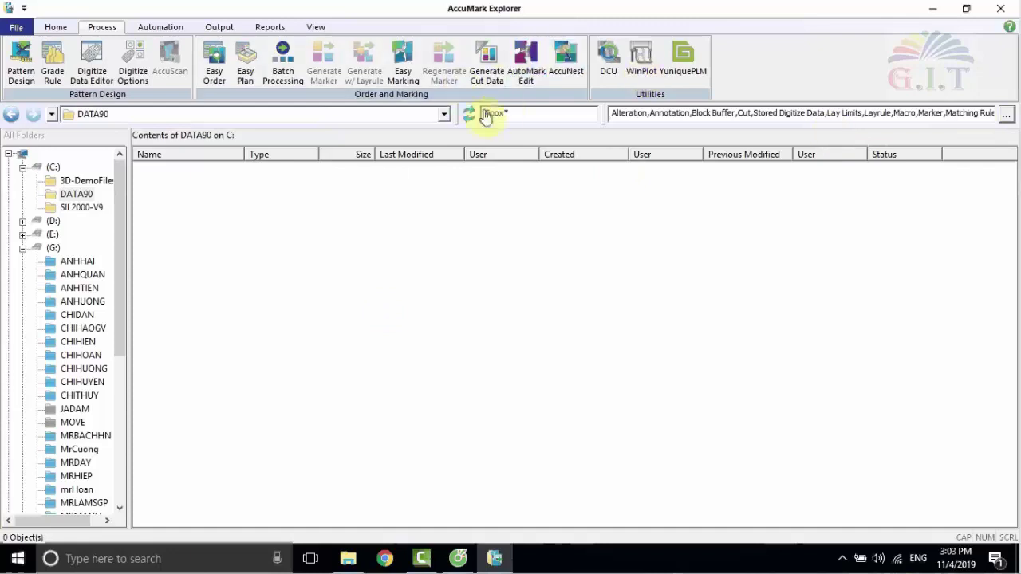
{"action": "left_click_drag", "start_coordinate": [508, 109], "coordinate": [480, 108]}
{"action": "left_click", "coordinate": [477, 113]}
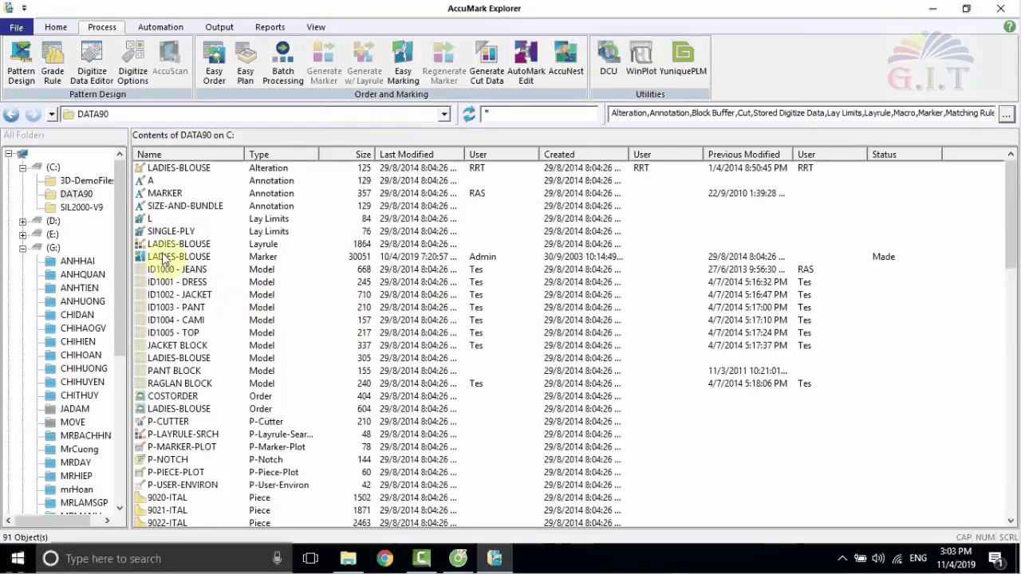
{"action": "left_click", "coordinate": [164, 256]}
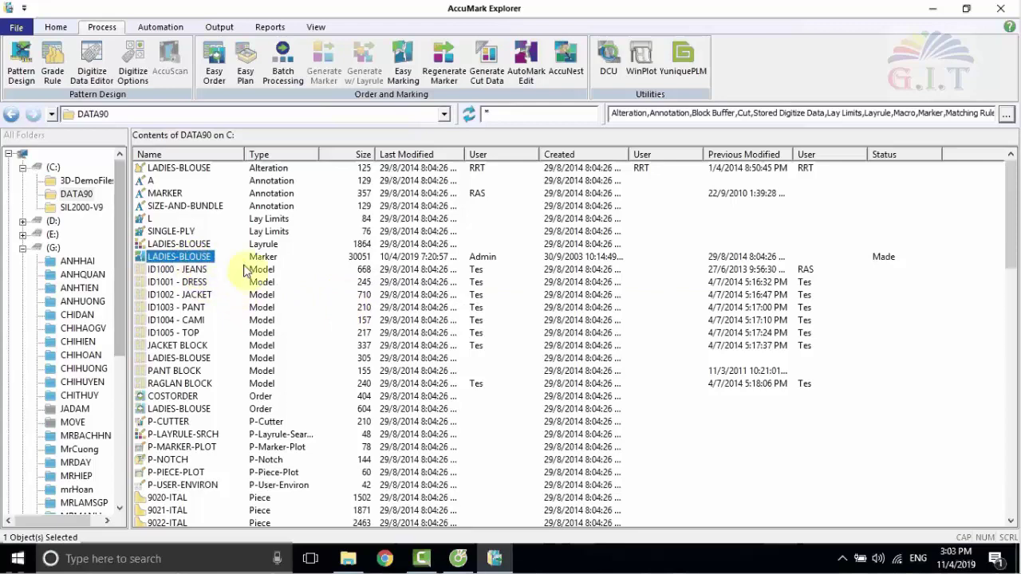
- Minimize AccuMark Explorer and open Pattern Design from the desktop
{"action": "left_click", "coordinate": [932, 9]}
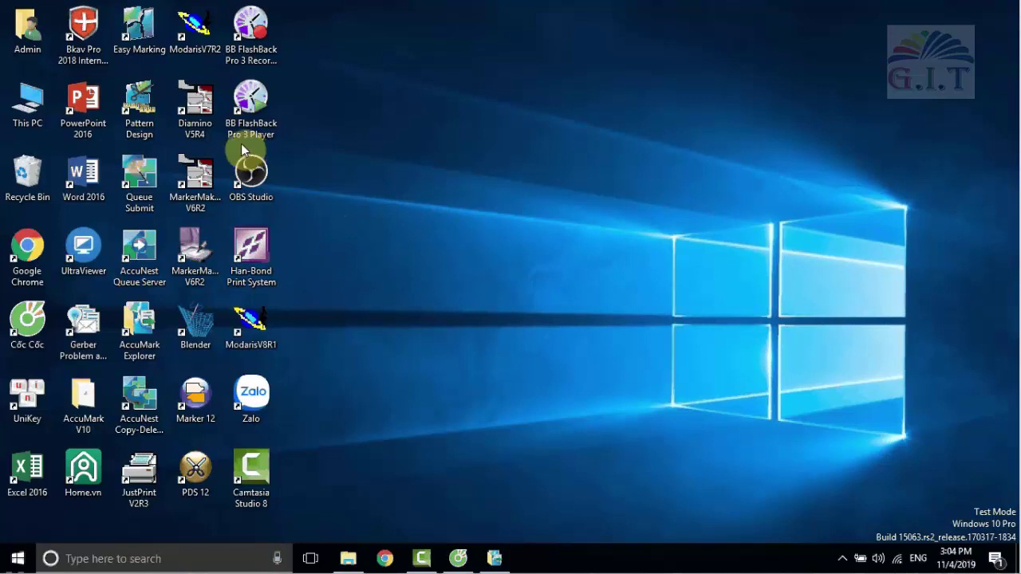
{"action": "double_click", "coordinate": [139, 98]}
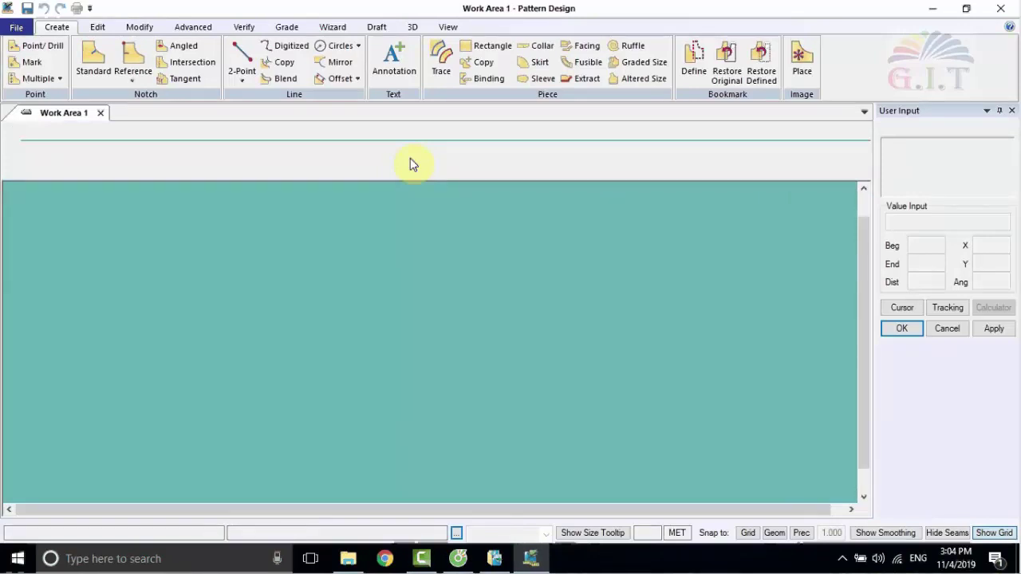
- Minimize the Pattern Design ribbon and restore it to its expanded display
{"action": "right_click", "coordinate": [892, 62]}
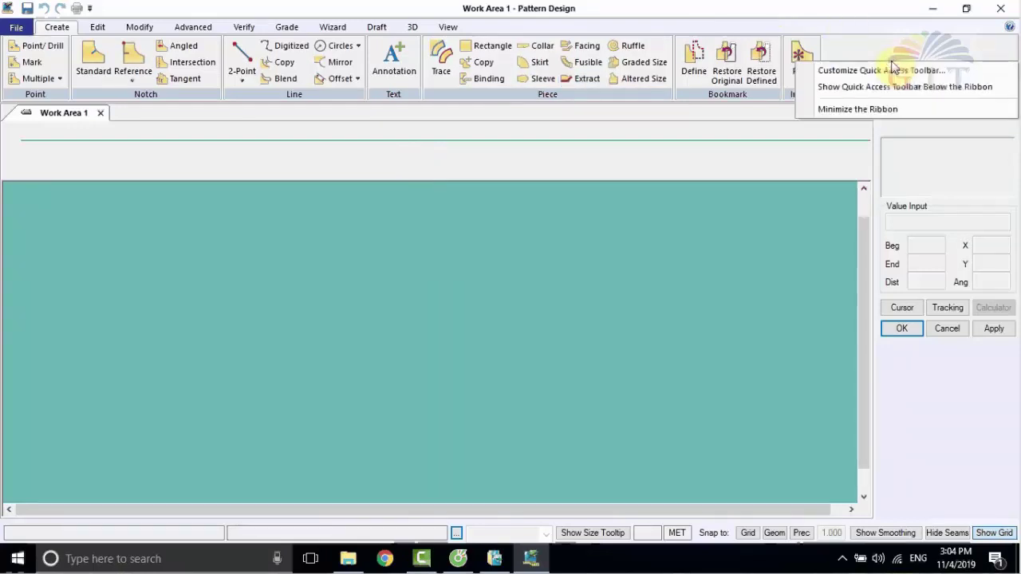
{"action": "left_click", "coordinate": [858, 108]}
{"action": "left_click", "coordinate": [448, 26]}
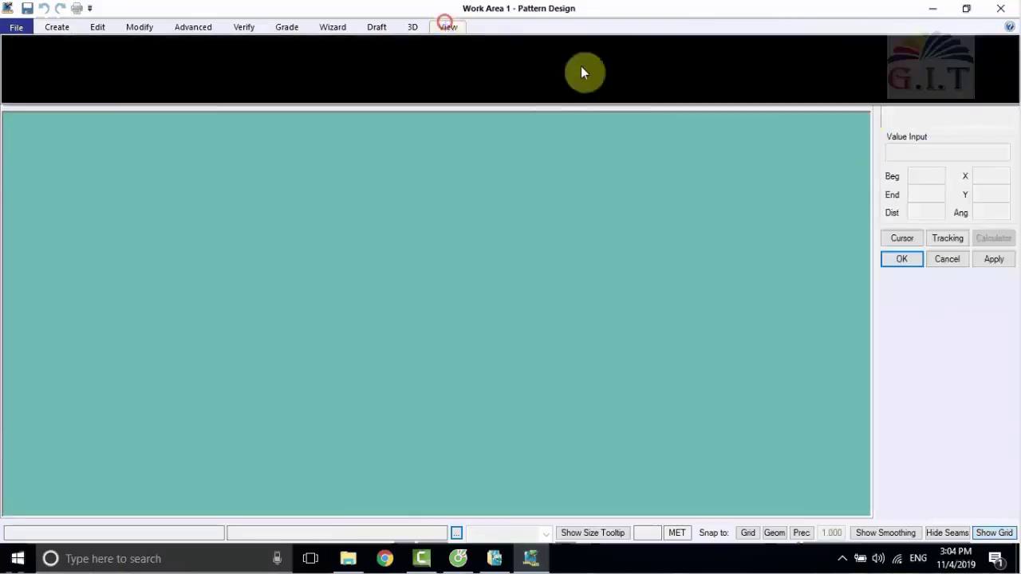
{"action": "right_click", "coordinate": [994, 69]}
{"action": "left_click", "coordinate": [858, 114]}
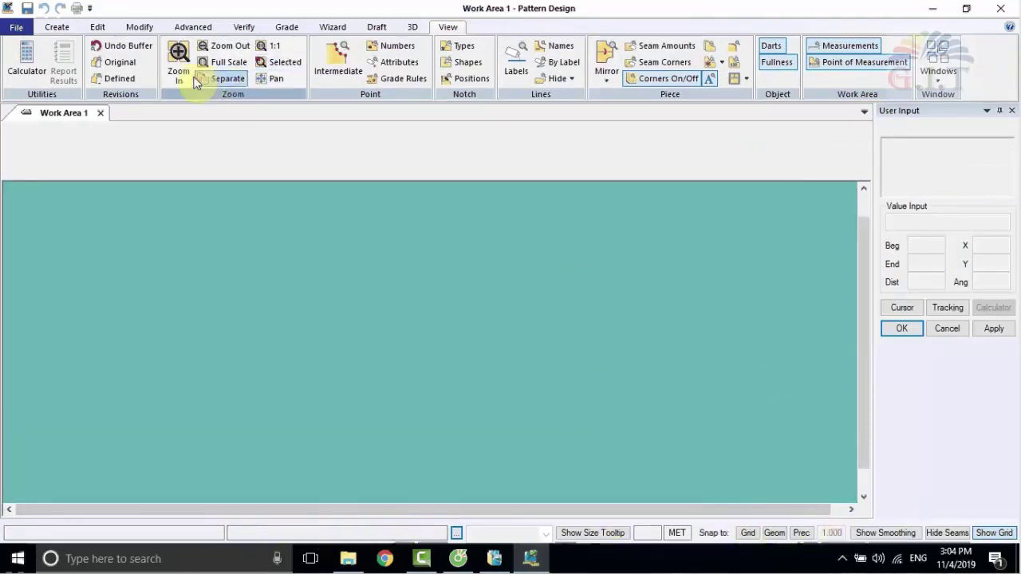
- Examine the command groups for creating, editing, modifying, advanced work, verifying, grading, wizards, drafting and 3D
{"action": "left_click", "coordinate": [46, 29]}
{"action": "left_click", "coordinate": [97, 27]}
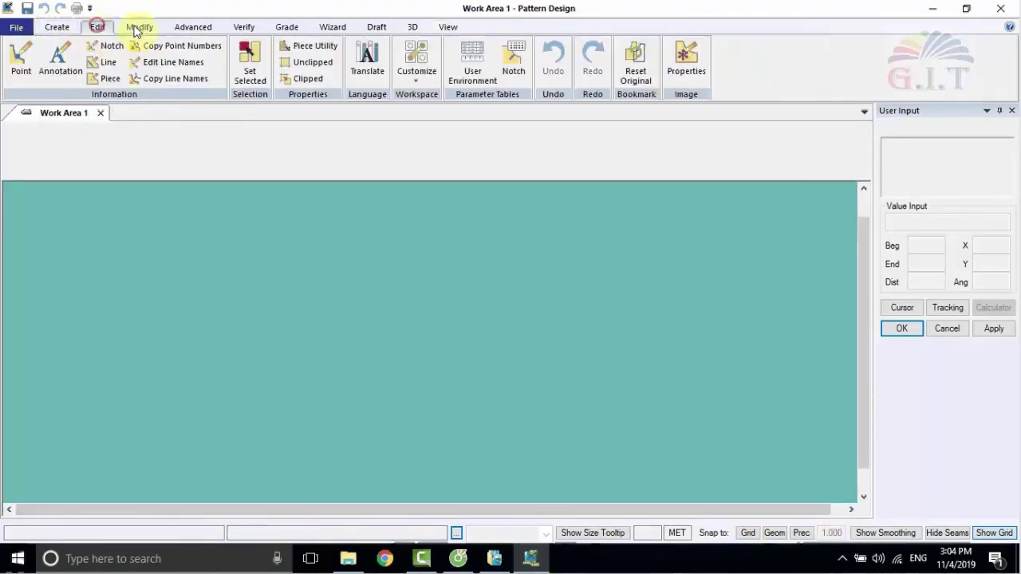
{"action": "left_click", "coordinate": [139, 27]}
{"action": "left_click", "coordinate": [193, 27]}
{"action": "left_click", "coordinate": [245, 28]}
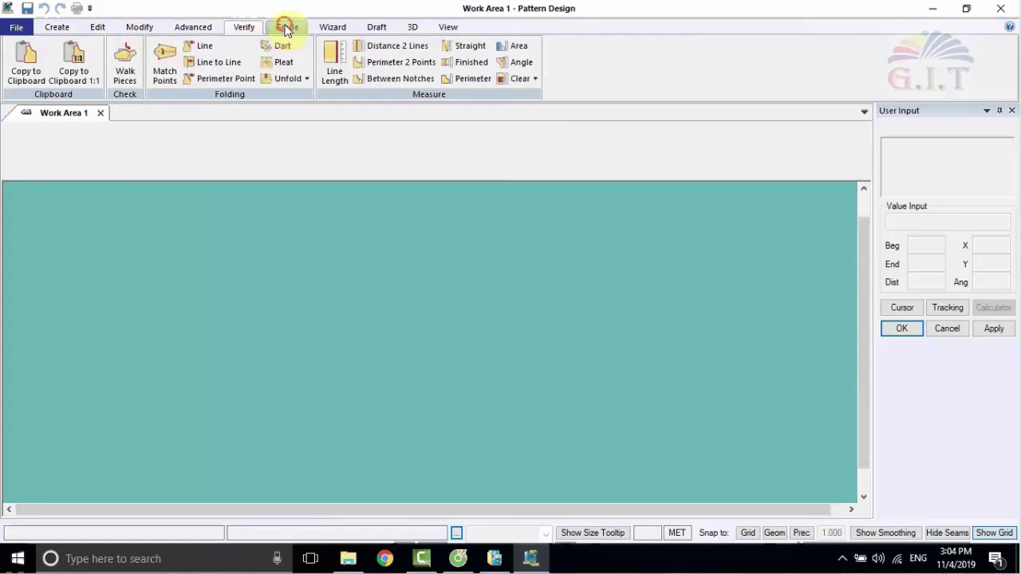
{"action": "left_click", "coordinate": [286, 27]}
{"action": "left_click", "coordinate": [333, 27]}
{"action": "left_click", "coordinate": [375, 27]}
{"action": "left_click", "coordinate": [412, 27]}
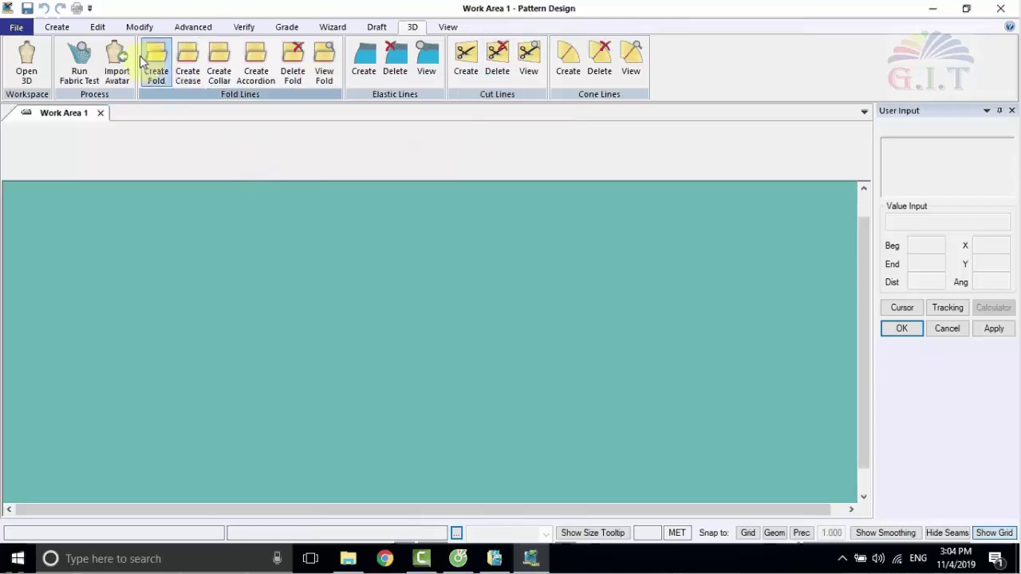
- Open the Pattern Design preferences, examine the General and 3D settings, and close them without changes
{"action": "left_click", "coordinate": [97, 27]}
{"action": "left_click", "coordinate": [416, 79]}
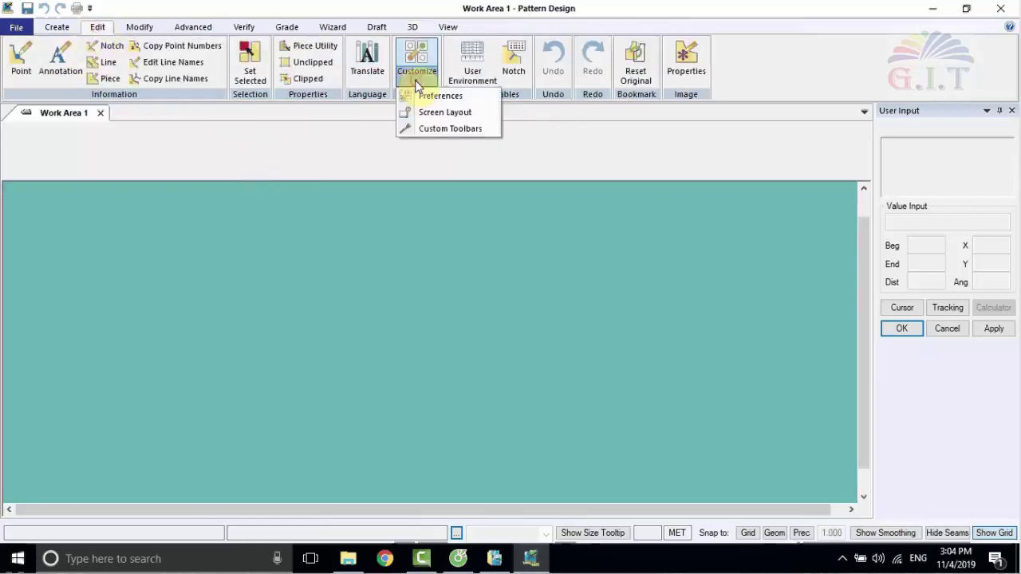
{"action": "left_click", "coordinate": [444, 103]}
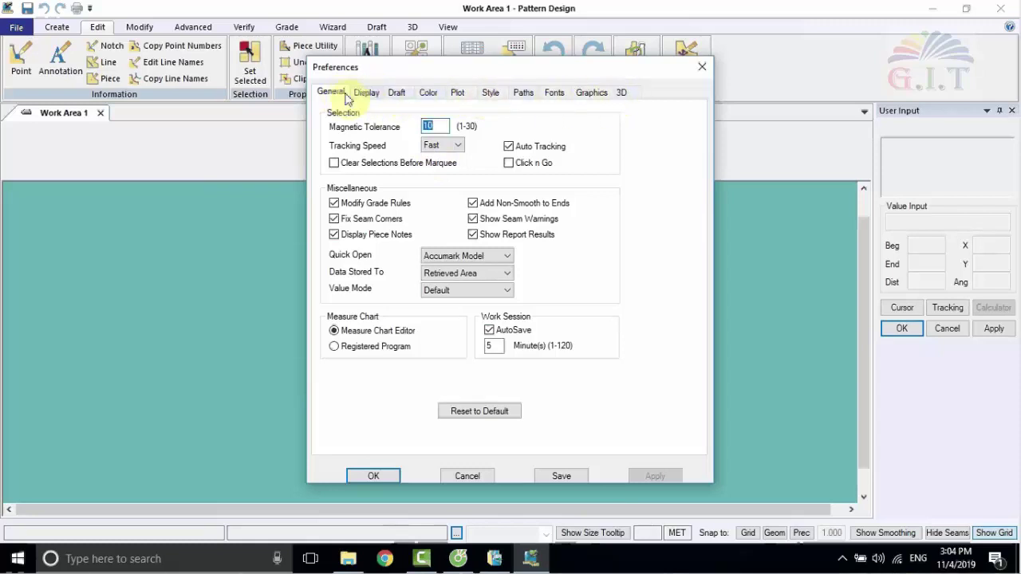
{"action": "left_click", "coordinate": [630, 96]}
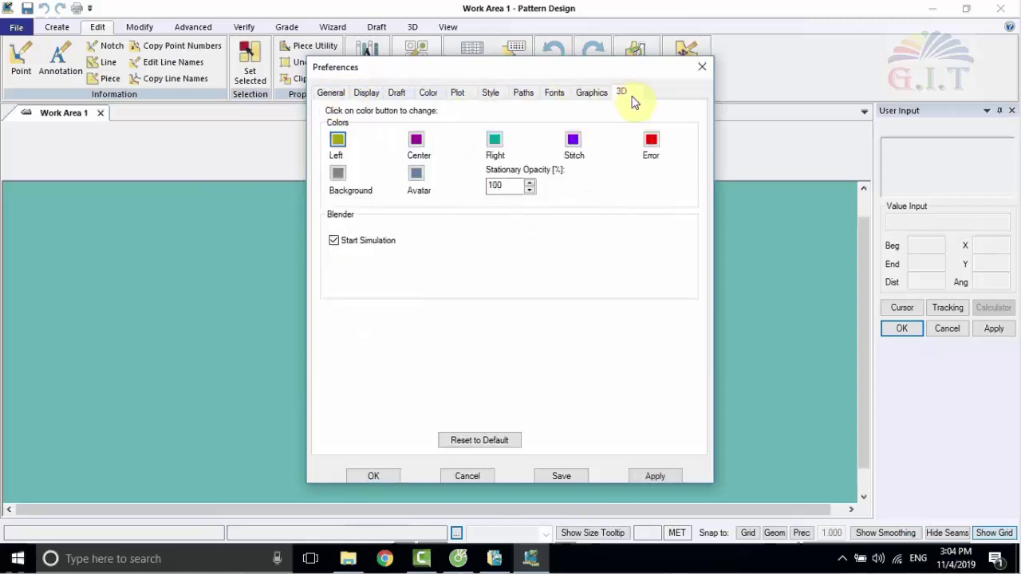
{"action": "left_click", "coordinate": [701, 66]}
- In the Screen Layout options, switch Quick Open and Status Bar on and off again, and accept the layout
{"action": "left_click", "coordinate": [420, 80]}
{"action": "left_click", "coordinate": [441, 112]}
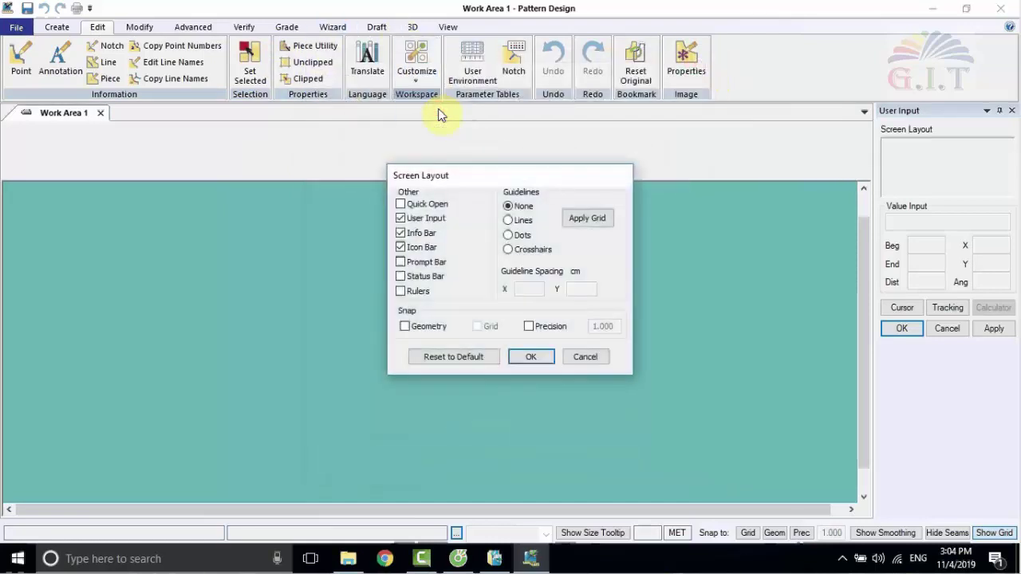
{"action": "left_click", "coordinate": [415, 205]}
{"action": "left_click", "coordinate": [413, 206]}
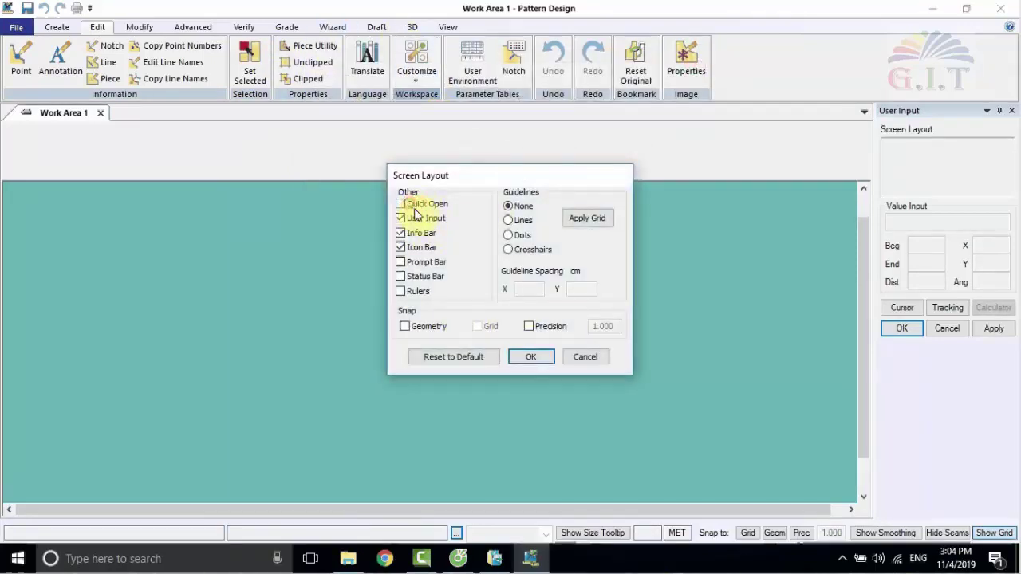
{"action": "left_click", "coordinate": [423, 280]}
{"action": "left_click", "coordinate": [419, 278]}
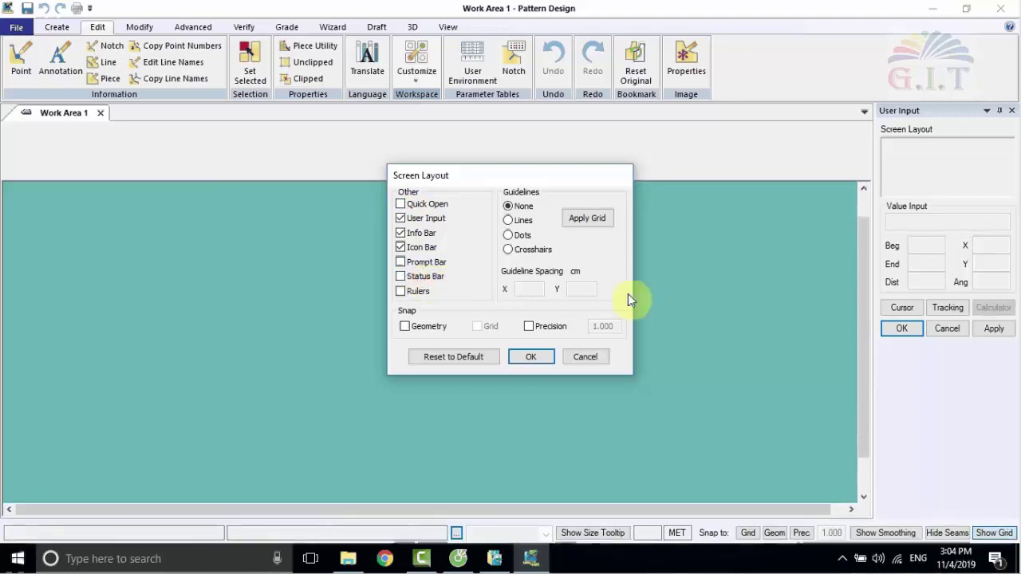
{"action": "left_click", "coordinate": [536, 357]}
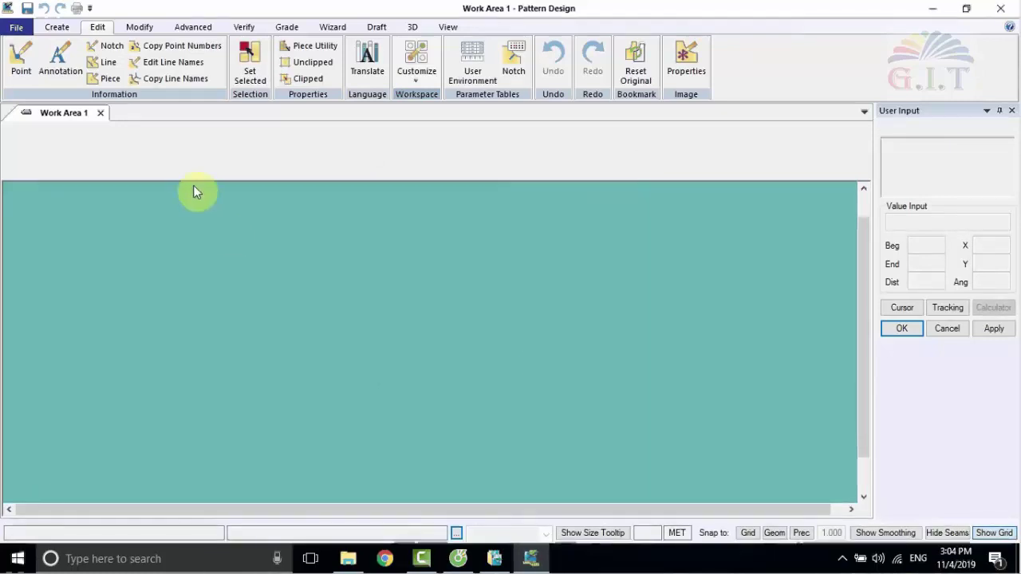
{"action": "left_click", "coordinate": [138, 27]}
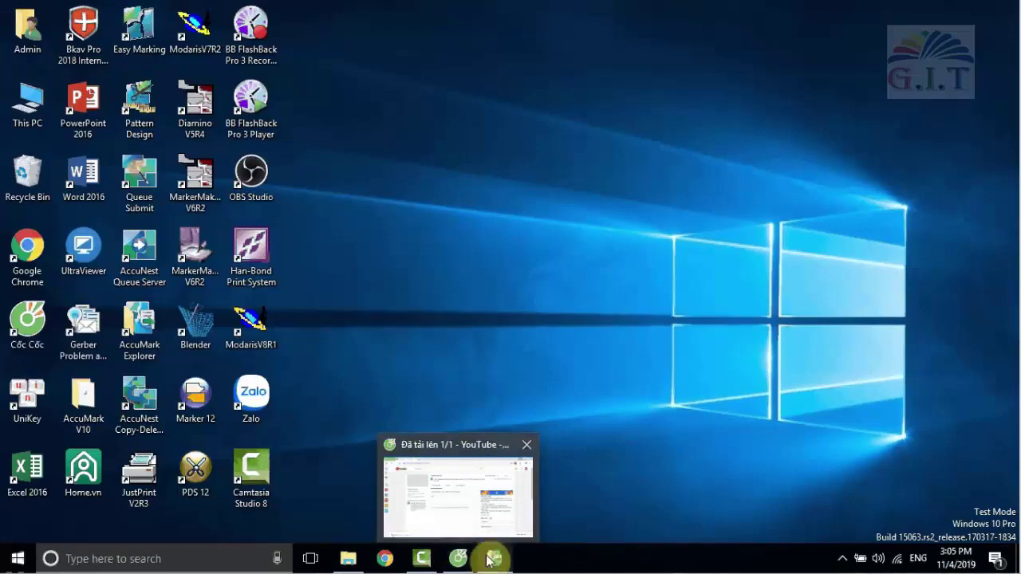
- Switch to AccuMark Explorer and open the LADIES-BLOUSE marker in Marker Making, allowing medpro.exe to connect to the Internet
{"action": "left_click", "coordinate": [491, 559]}
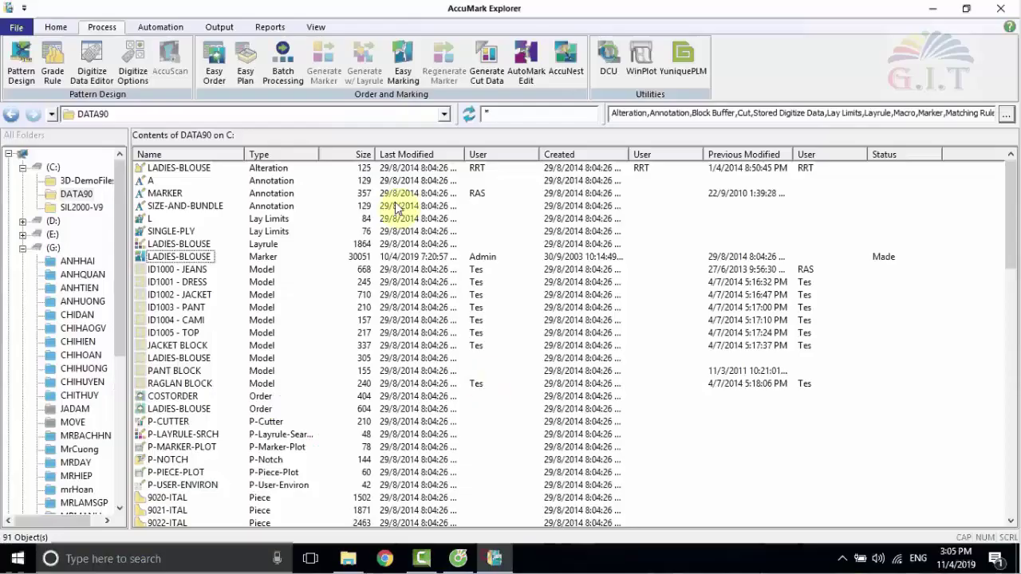
{"action": "left_click", "coordinate": [180, 256]}
{"action": "right_click", "coordinate": [184, 260]}
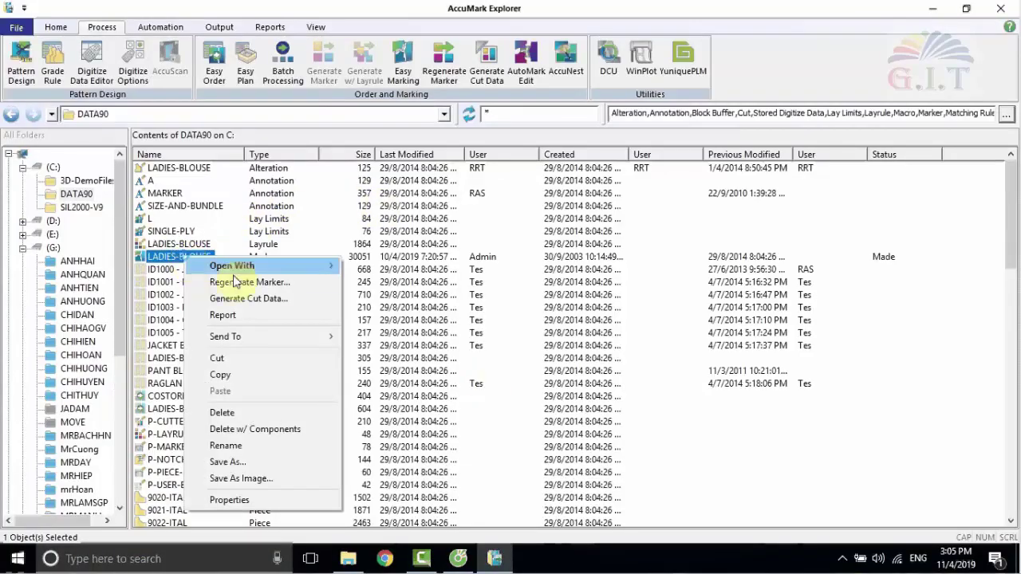
{"action": "mouse_move", "coordinate": [312, 275]}
{"action": "mouse_move", "coordinate": [399, 286]}
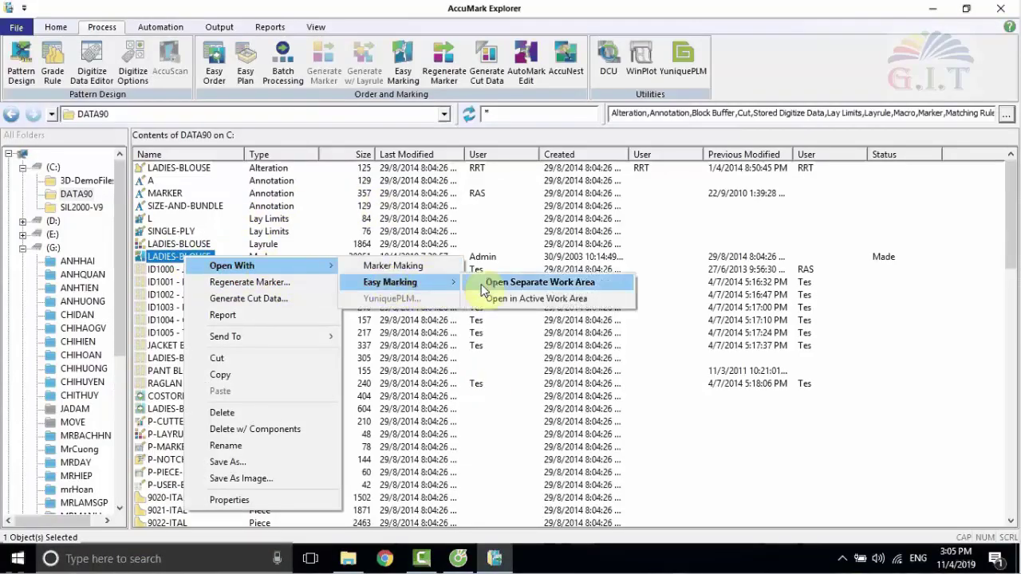
{"action": "left_click", "coordinate": [420, 267]}
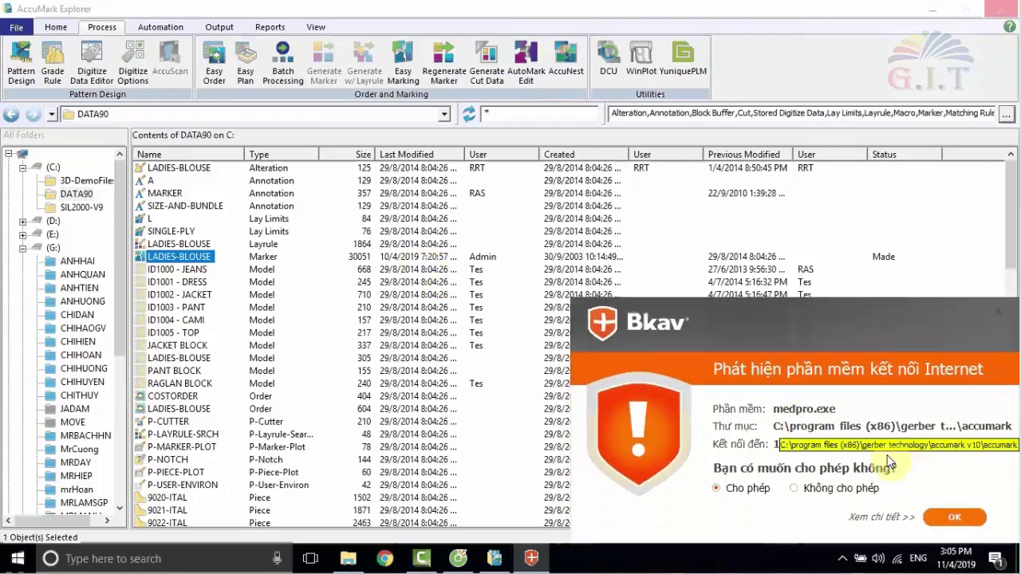
{"action": "left_click", "coordinate": [953, 516]}
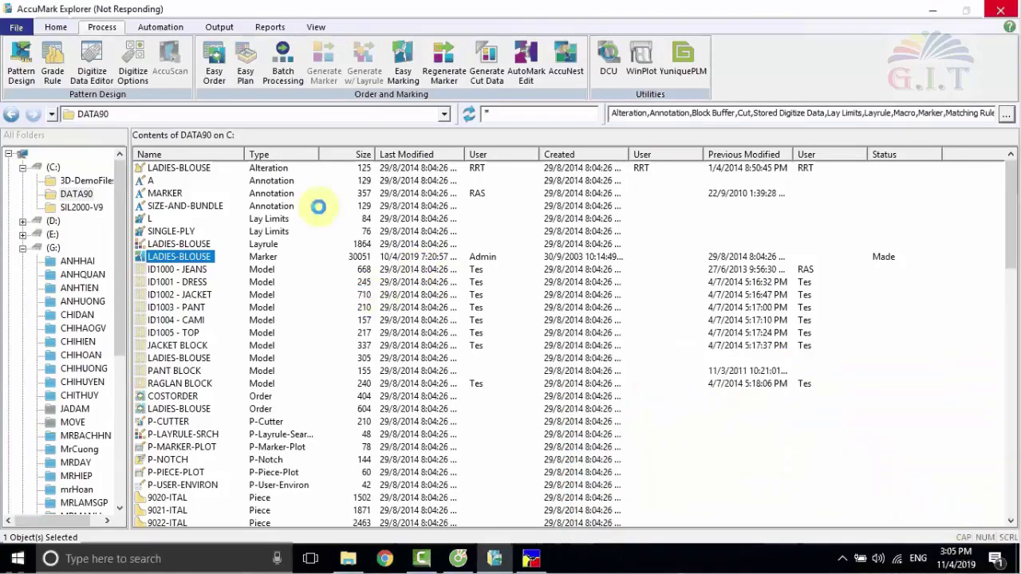
- Maximize the Marker Making window and move the Toolbox clear of its menu bar
{"action": "mouse_move", "coordinate": [525, 562]}
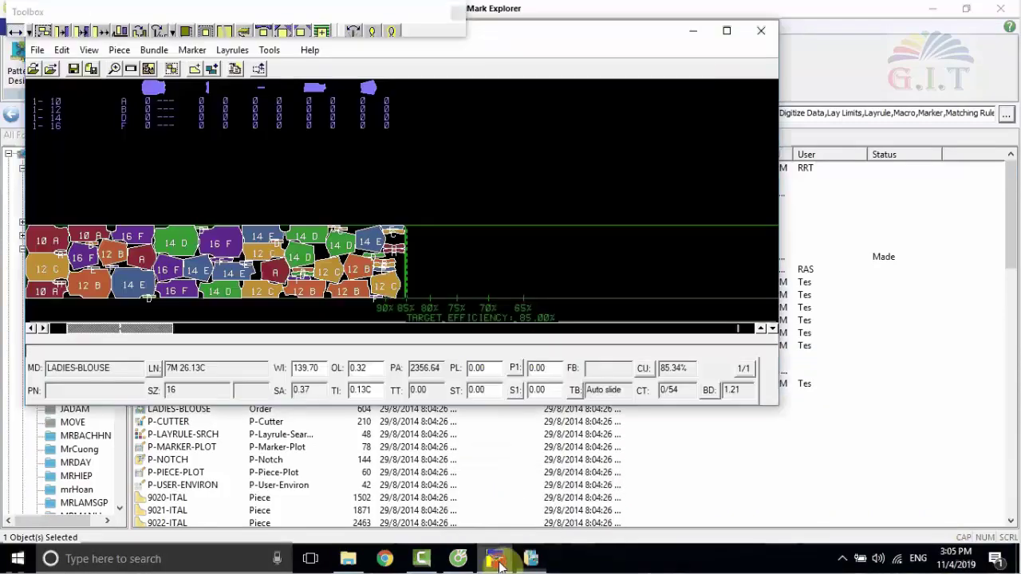
{"action": "left_click", "coordinate": [724, 32]}
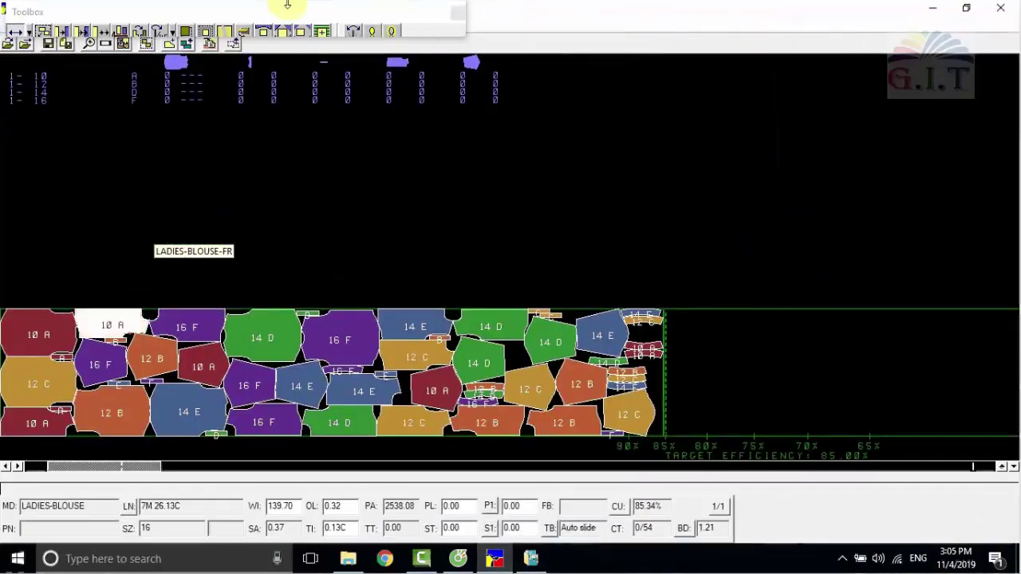
{"action": "left_click_drag", "start_coordinate": [279, 8], "coordinate": [793, 42]}
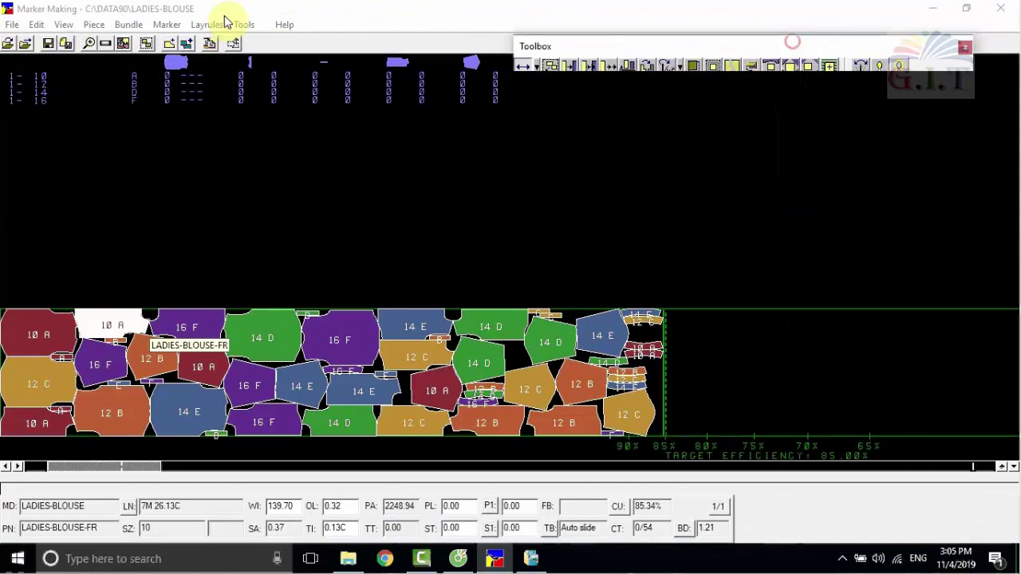
- Set the marker display to Piece View with Icon Colors, set Internals and Annotation to Full, and save the settings
{"action": "left_click", "coordinate": [36, 24]}
{"action": "left_click", "coordinate": [68, 112]}
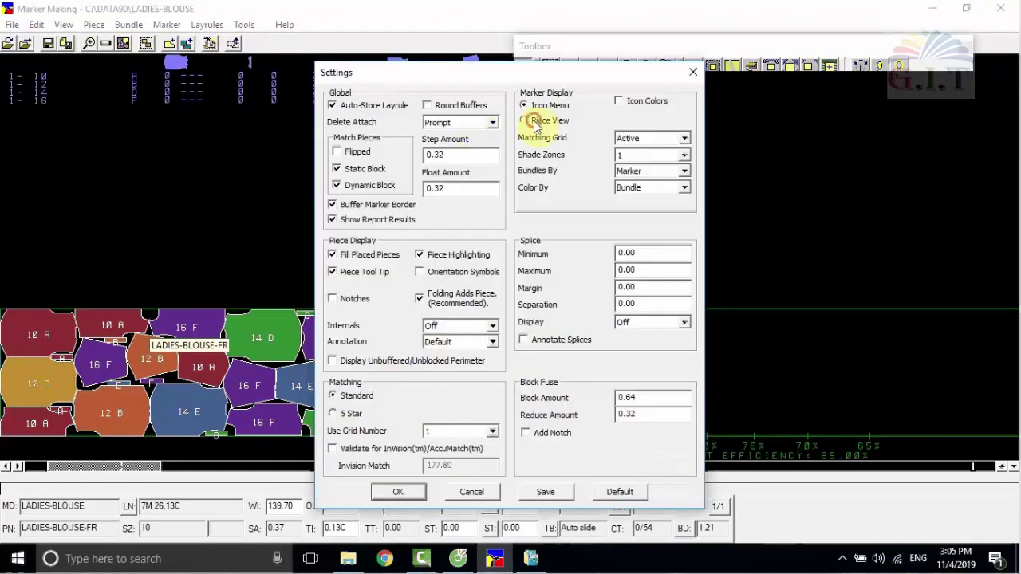
{"action": "left_click", "coordinate": [619, 102]}
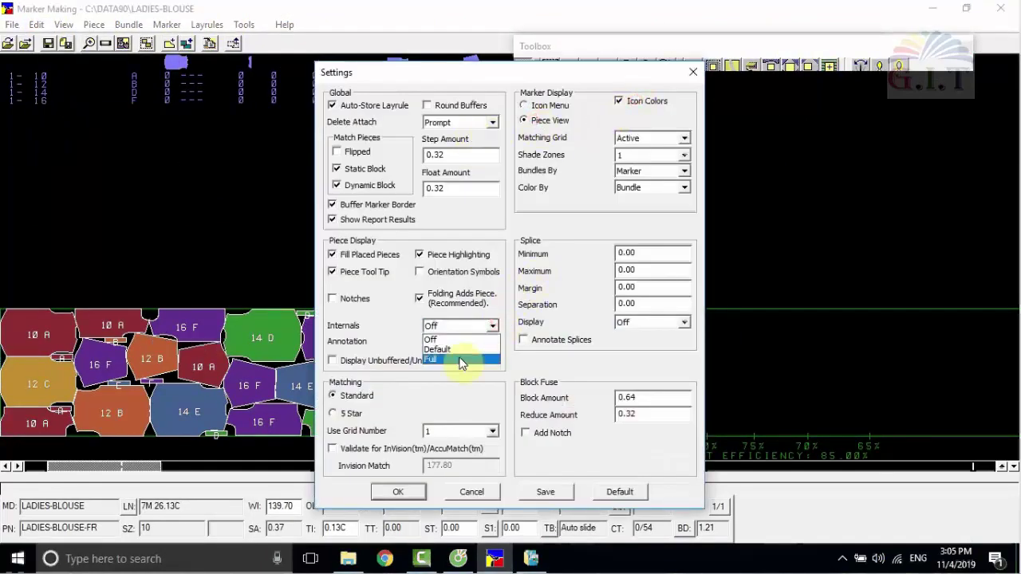
{"action": "left_click", "coordinate": [455, 359]}
{"action": "left_click", "coordinate": [459, 341]}
{"action": "left_click", "coordinate": [443, 372]}
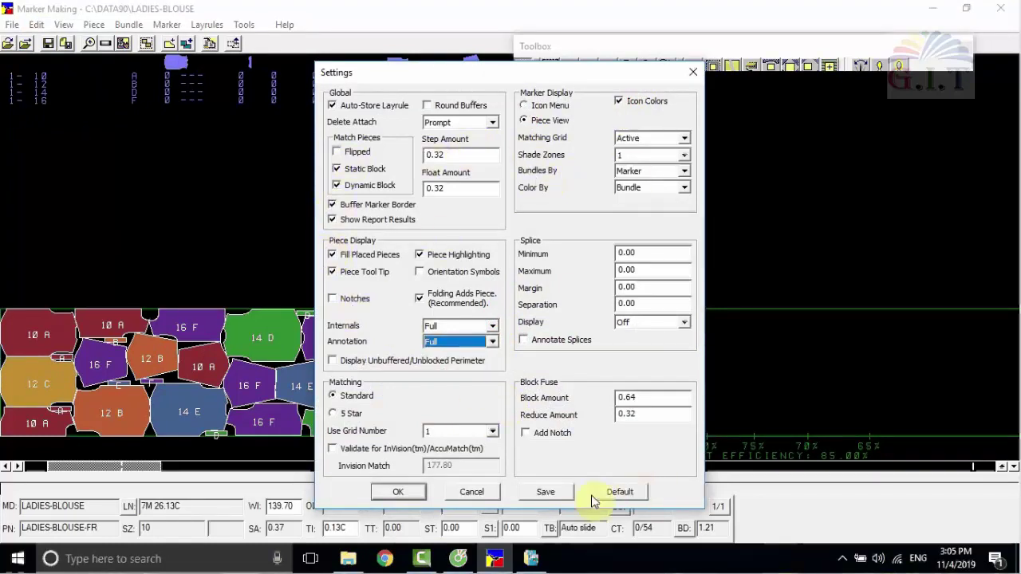
{"action": "left_click", "coordinate": [546, 493]}
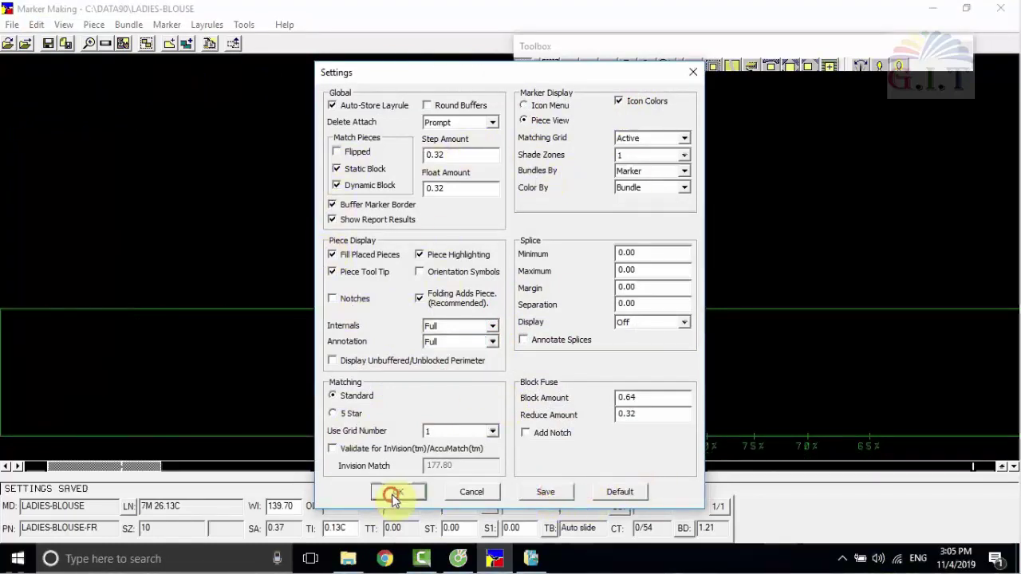
{"action": "left_click", "coordinate": [395, 492]}
- View the whole LADIES-BLOUSE marker, exit Marker Making, and minimize AccuMark Explorer
{"action": "scroll", "coordinate": [116, 391], "scroll_direction": "up", "scroll_amount": 2}
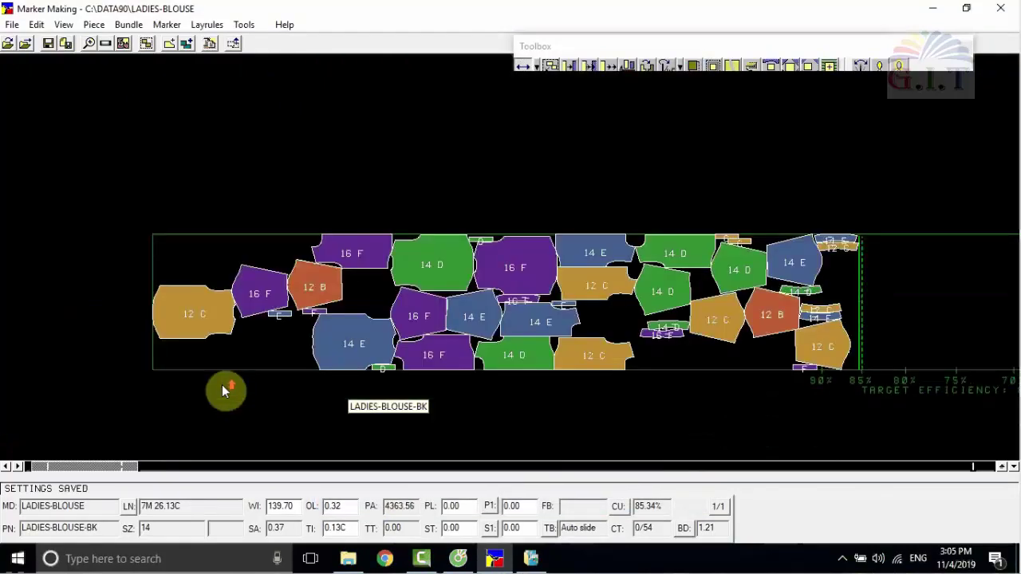
{"action": "left_click", "coordinate": [1000, 8]}
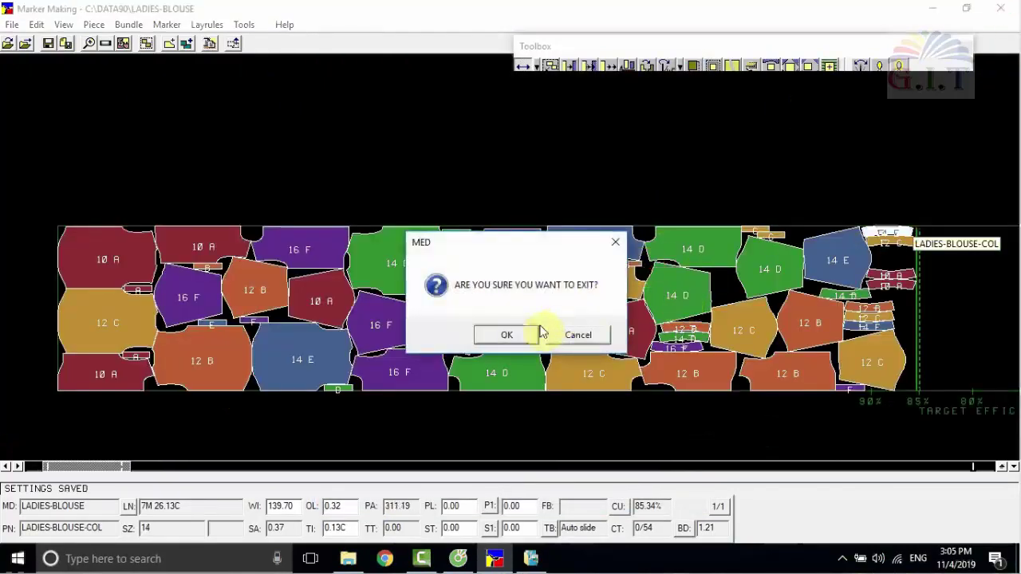
{"action": "left_click", "coordinate": [522, 336]}
{"action": "left_click", "coordinate": [183, 258]}
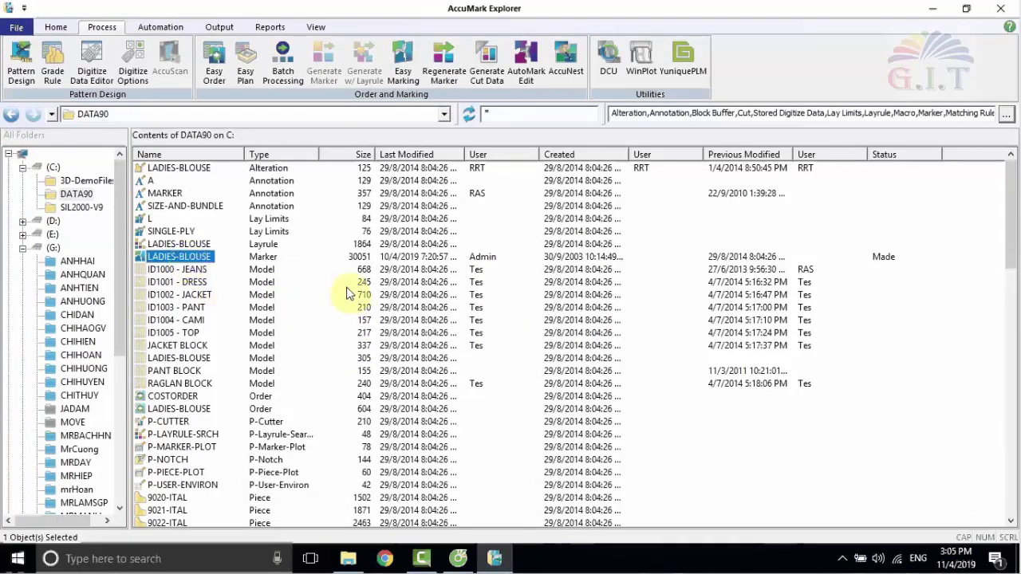
{"action": "left_click", "coordinate": [932, 9]}
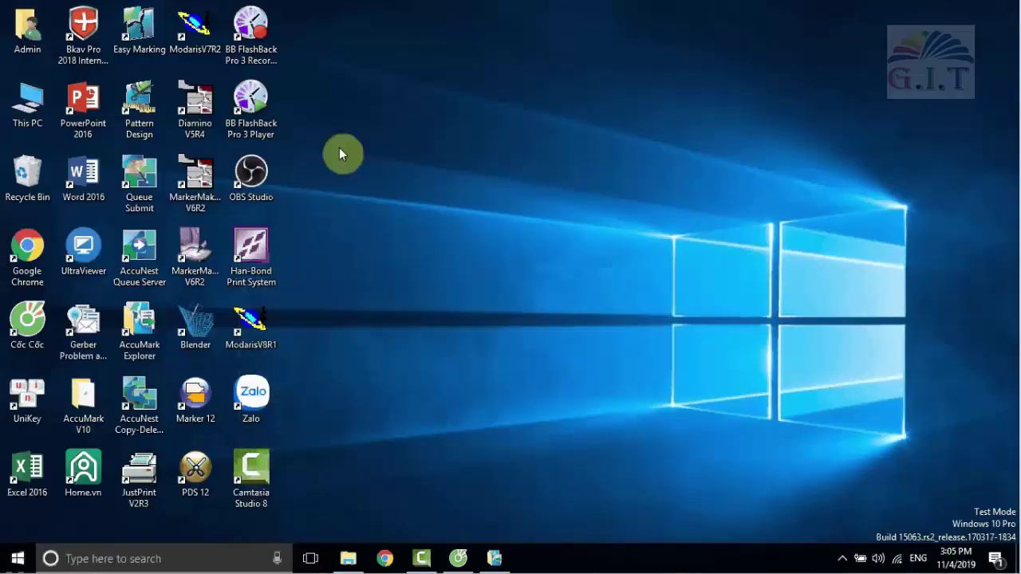
- Launch Easy Marking from the desktop and look over the pieces of the LADIES-BLOUSE marker
{"action": "double_click", "coordinate": [138, 50]}
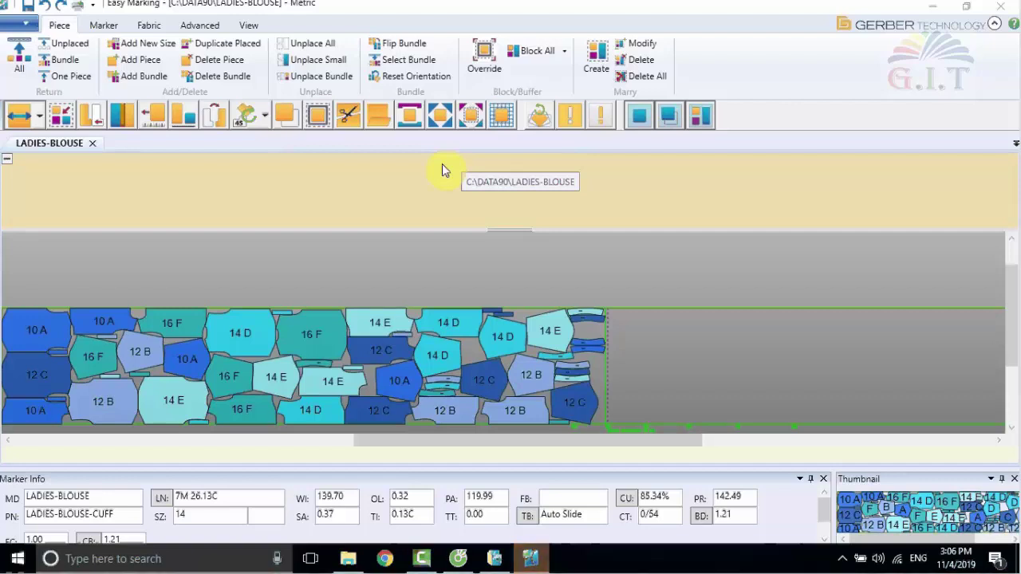
{"action": "scroll", "coordinate": [119, 335], "scroll_direction": "up", "scroll_amount": 2}
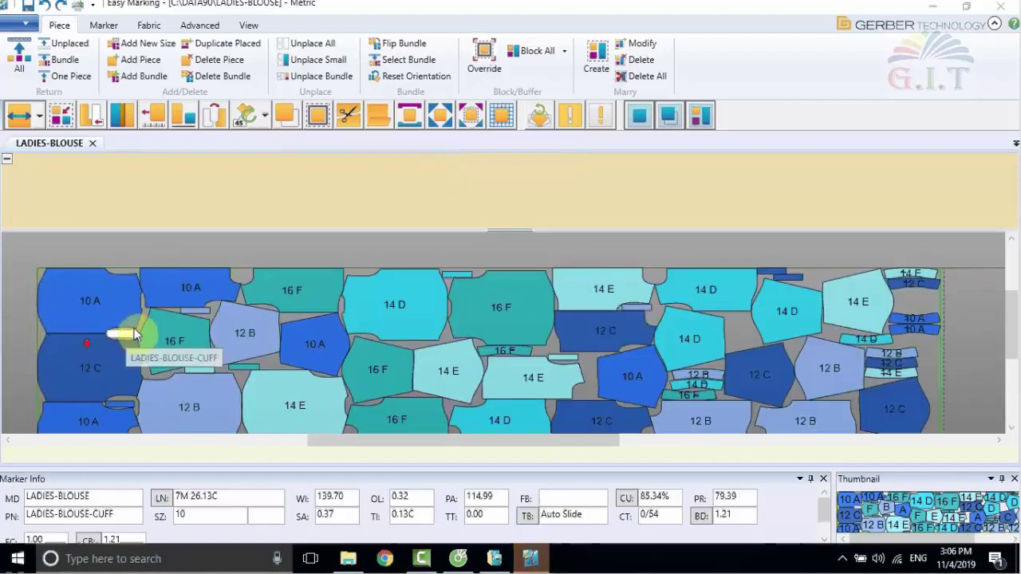
{"action": "scroll", "coordinate": [547, 335], "scroll_direction": "down", "scroll_amount": 2}
- Minimize the Easy Marking ribbon, check the Advanced commands, and restore the ribbon to its expanded display
{"action": "right_click", "coordinate": [748, 61]}
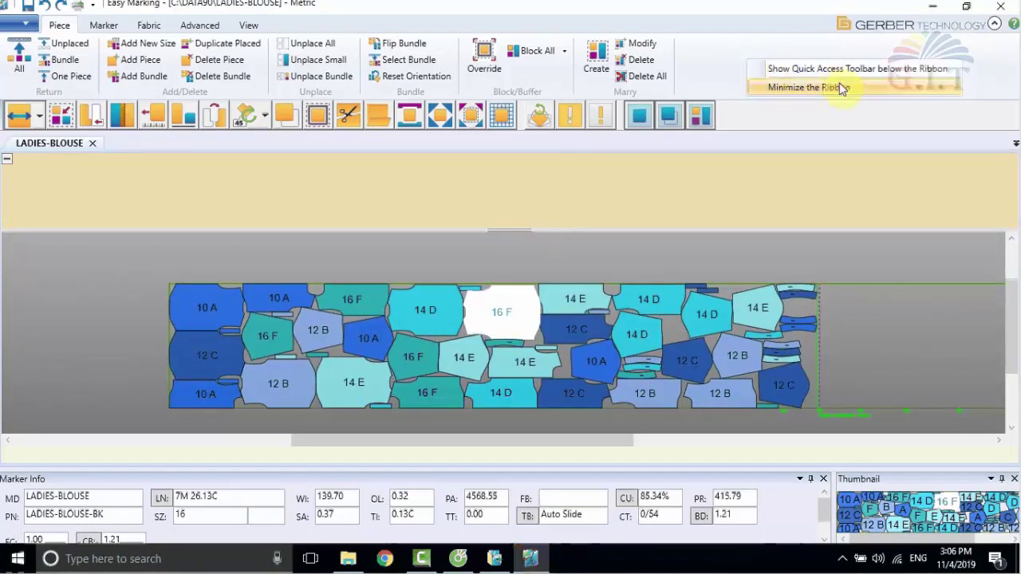
{"action": "left_click", "coordinate": [821, 87]}
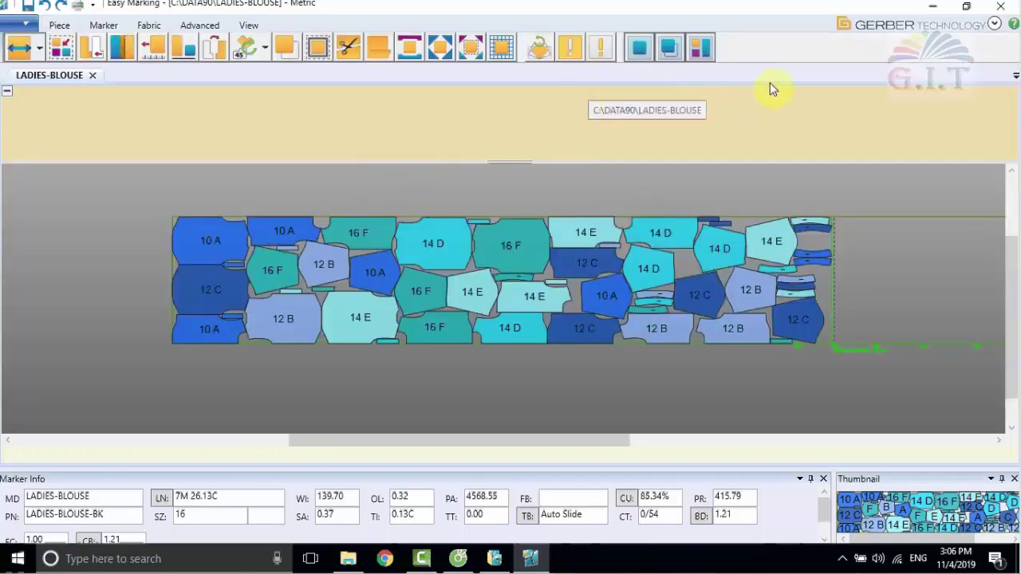
{"action": "left_click", "coordinate": [200, 25]}
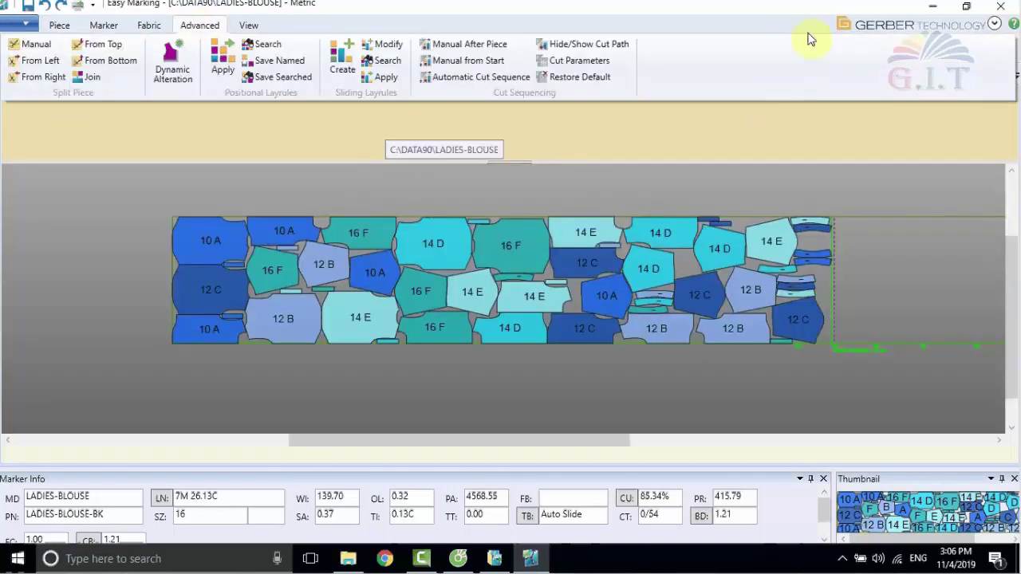
{"action": "right_click", "coordinate": [711, 69]}
{"action": "left_click", "coordinate": [774, 95]}
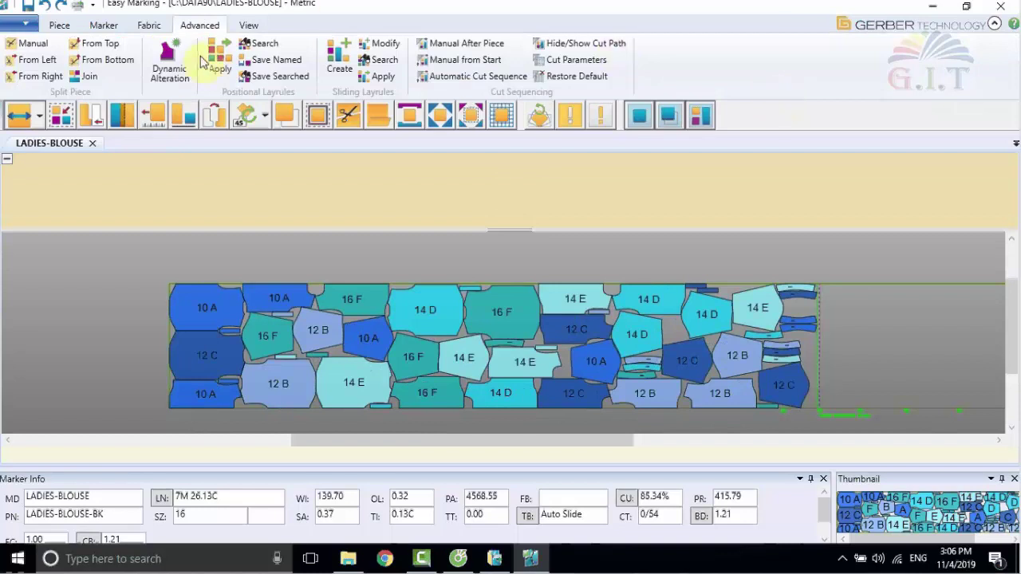
- Examine Easy Marking's View and Fabric command groups, including the Fabric/Trim option
{"action": "left_click", "coordinate": [248, 24]}
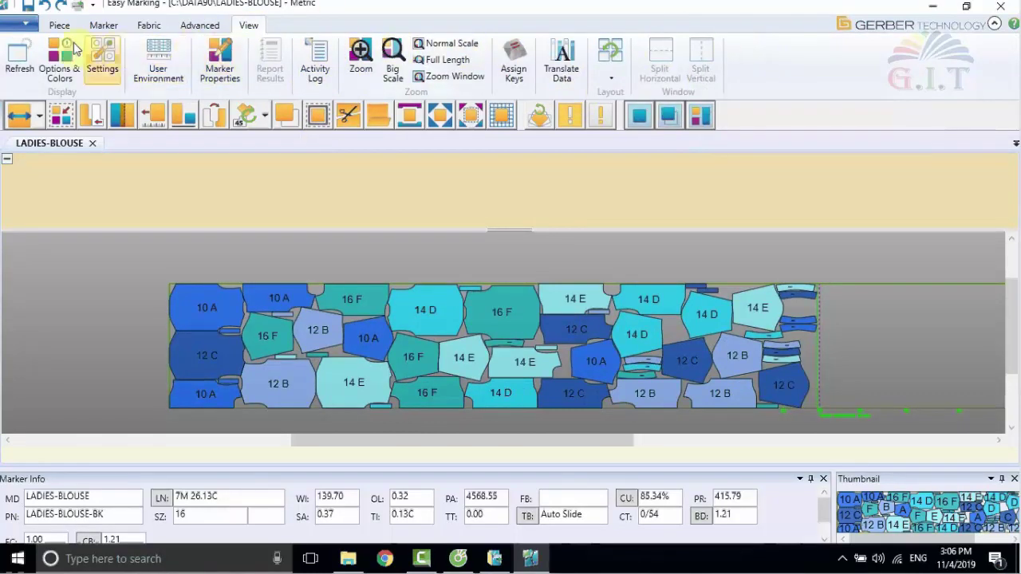
{"action": "left_click", "coordinate": [146, 25]}
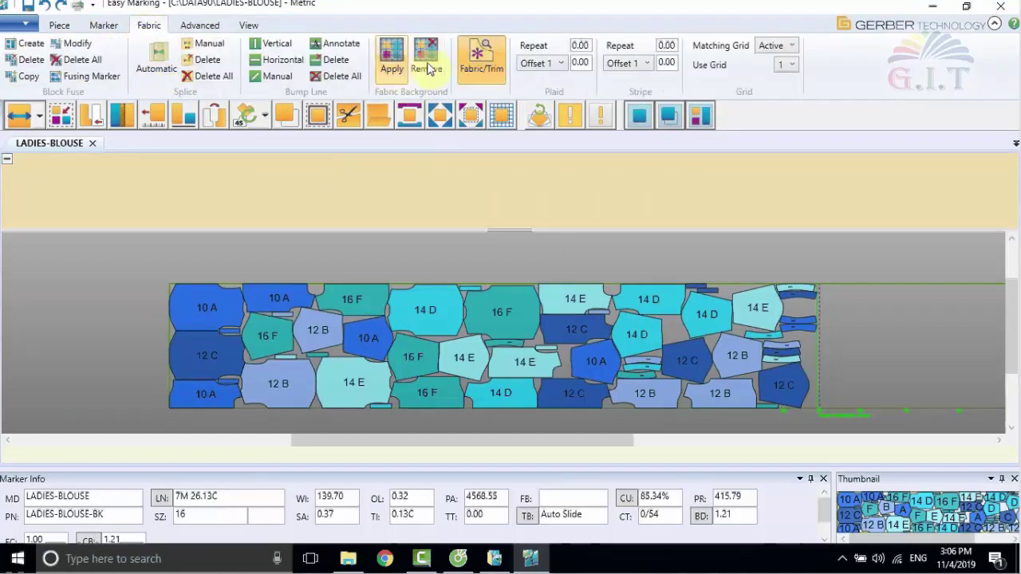
{"action": "left_click", "coordinate": [483, 66]}
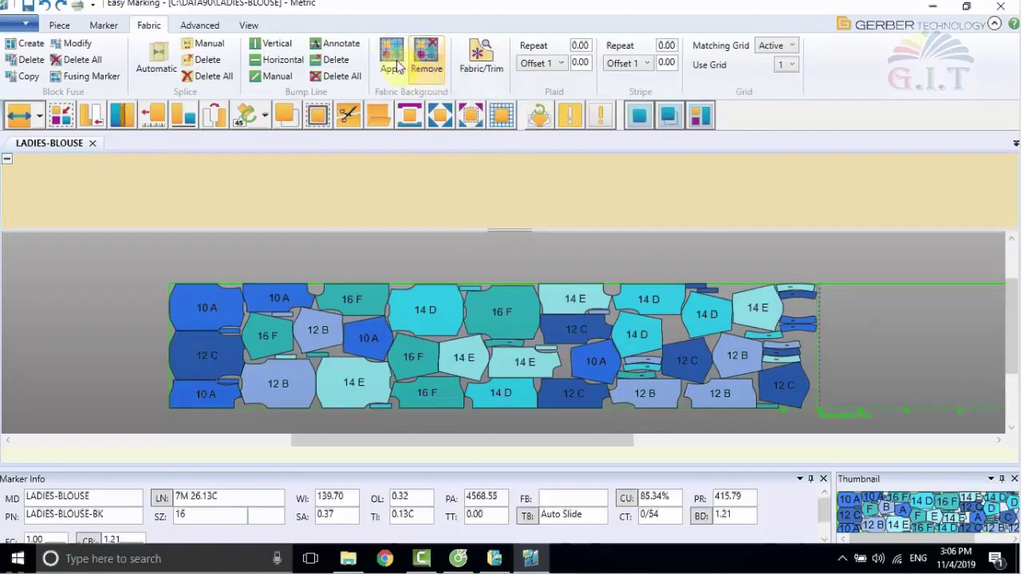
- Exit Easy Marking, switch back to AccuMark Explorer, and clear the selection in the DATA90 file list
{"action": "left_click", "coordinate": [1006, 12]}
{"action": "left_click", "coordinate": [516, 335]}
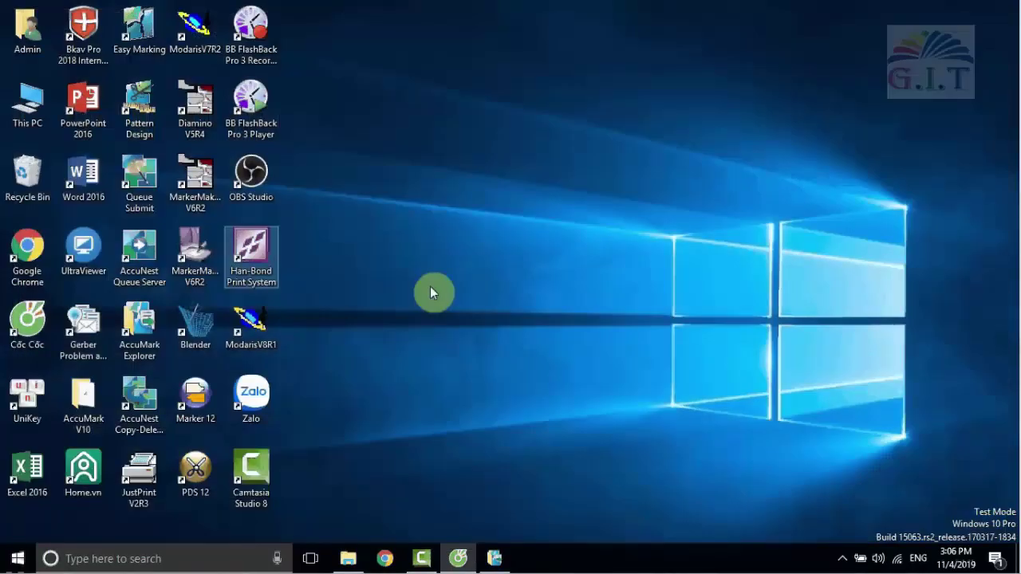
{"action": "left_click", "coordinate": [498, 557]}
{"action": "left_click", "coordinate": [329, 264]}
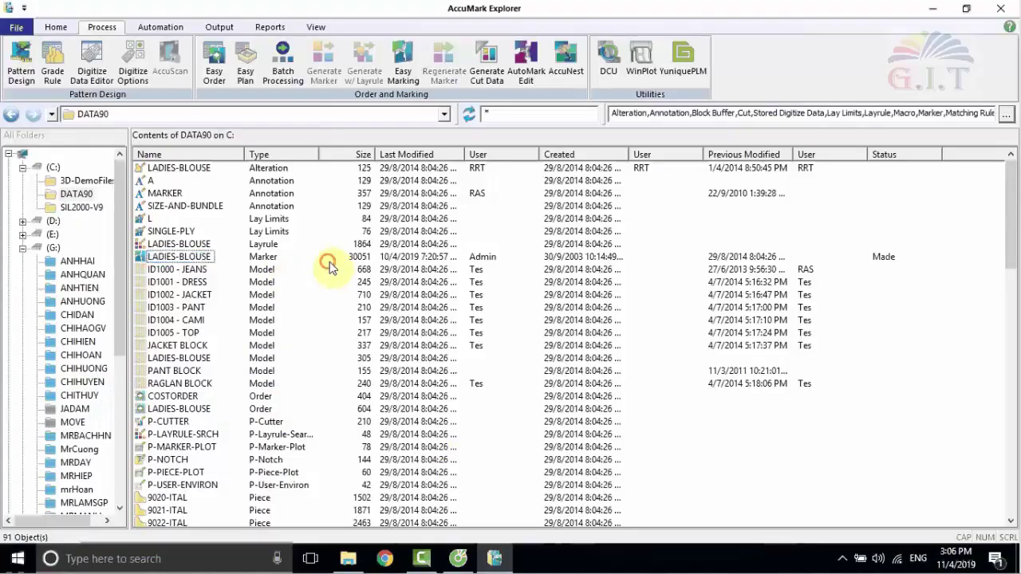
- Send the LADIES-BLOUSE marker in DATA90 to AccuNest with a nesting time limit of 2 minutes
{"action": "right_click", "coordinate": [200, 257]}
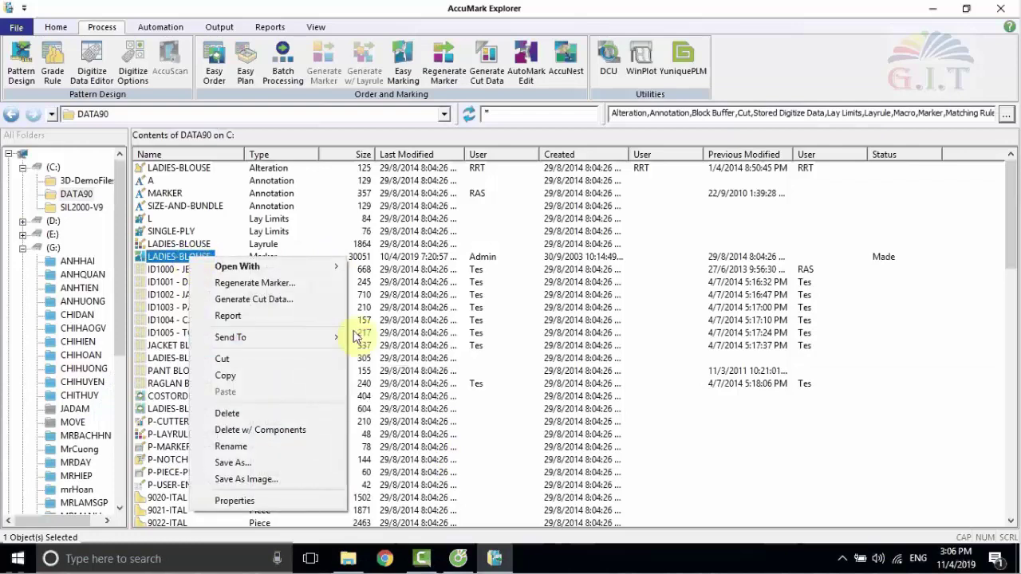
{"action": "mouse_move", "coordinate": [308, 335]}
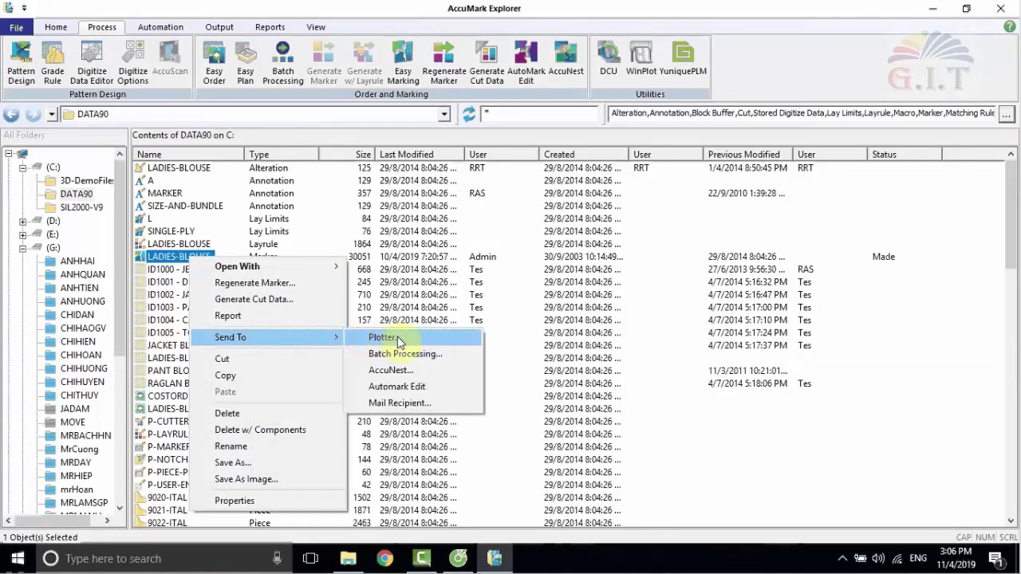
{"action": "left_click", "coordinate": [391, 371]}
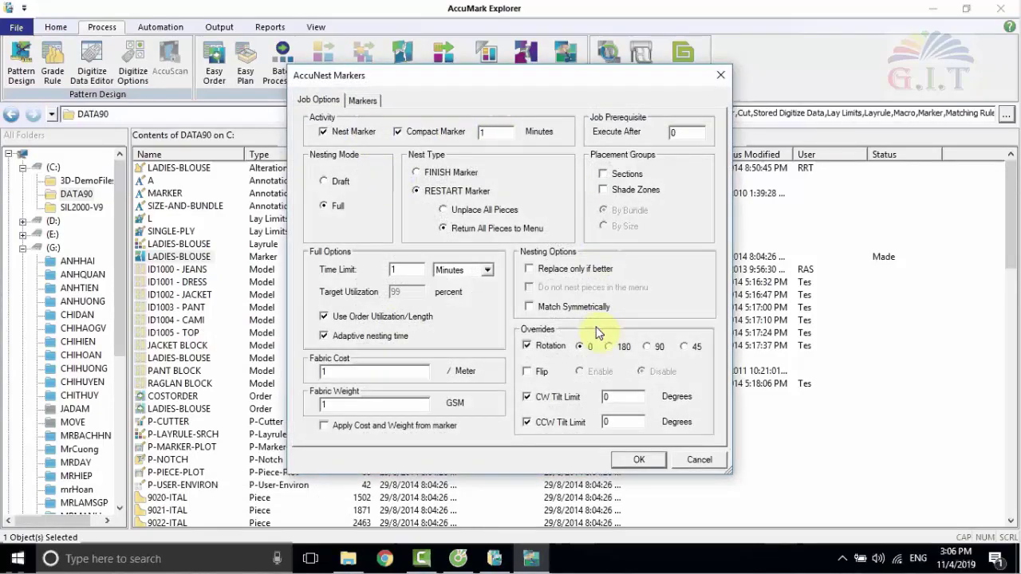
{"action": "left_click", "coordinate": [641, 461]}
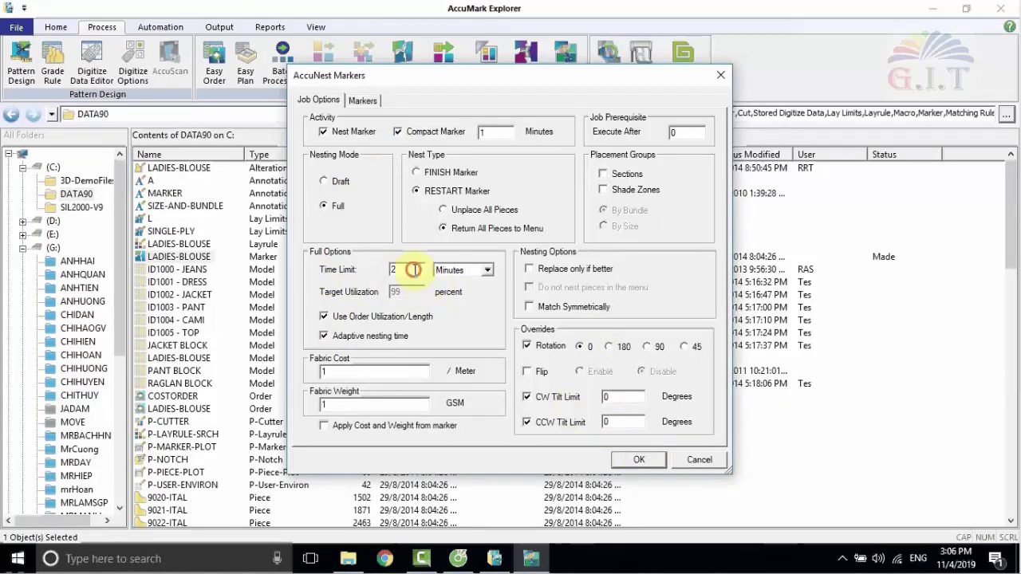
{"action": "left_click", "coordinate": [641, 461]}
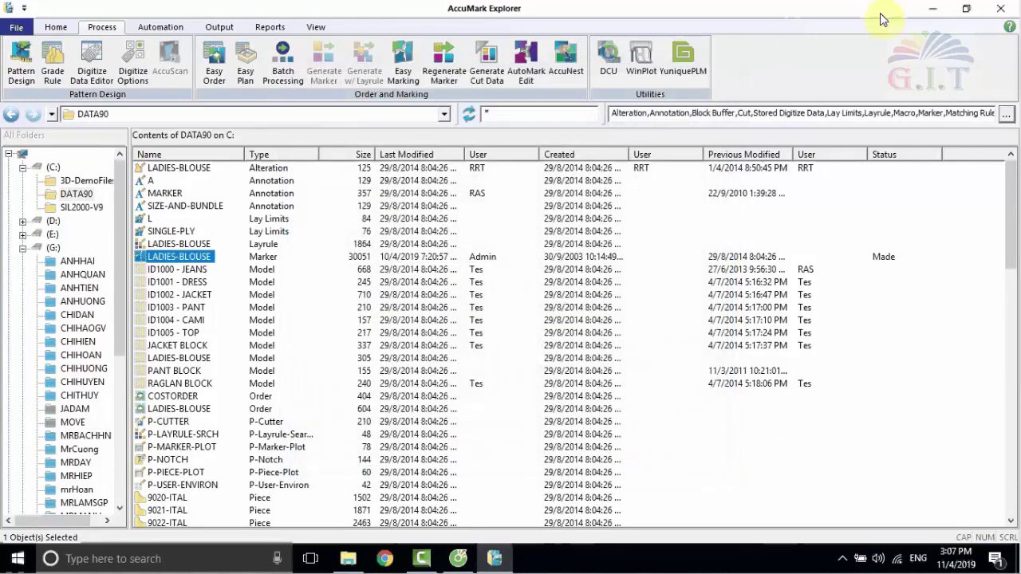
- Minimize AccuMark Explorer and refresh the Windows desktop several times
{"action": "left_click", "coordinate": [938, 12]}
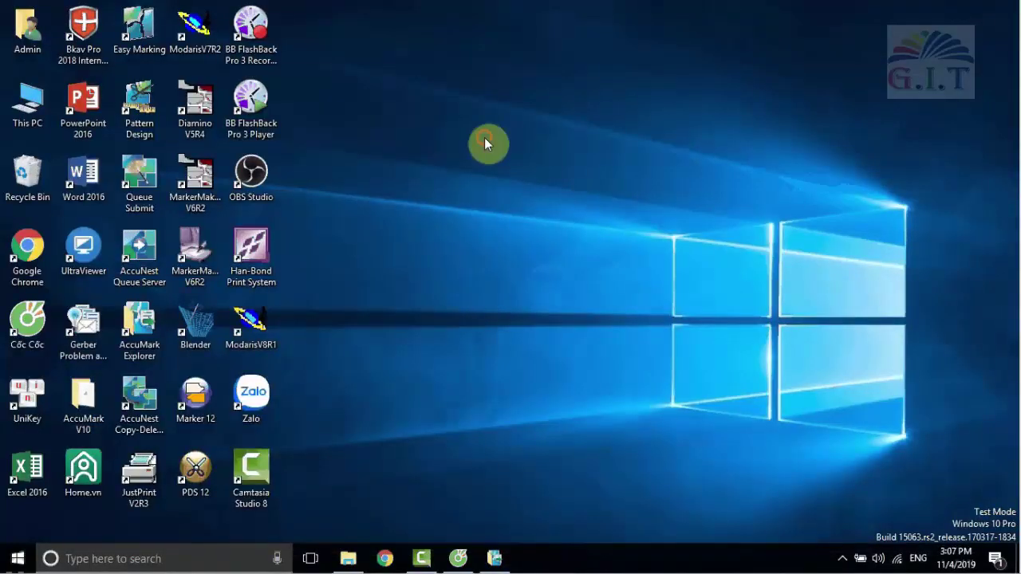
{"action": "right_click", "coordinate": [410, 107]}
{"action": "left_click", "coordinate": [449, 150]}
{"action": "right_click", "coordinate": [406, 95]}
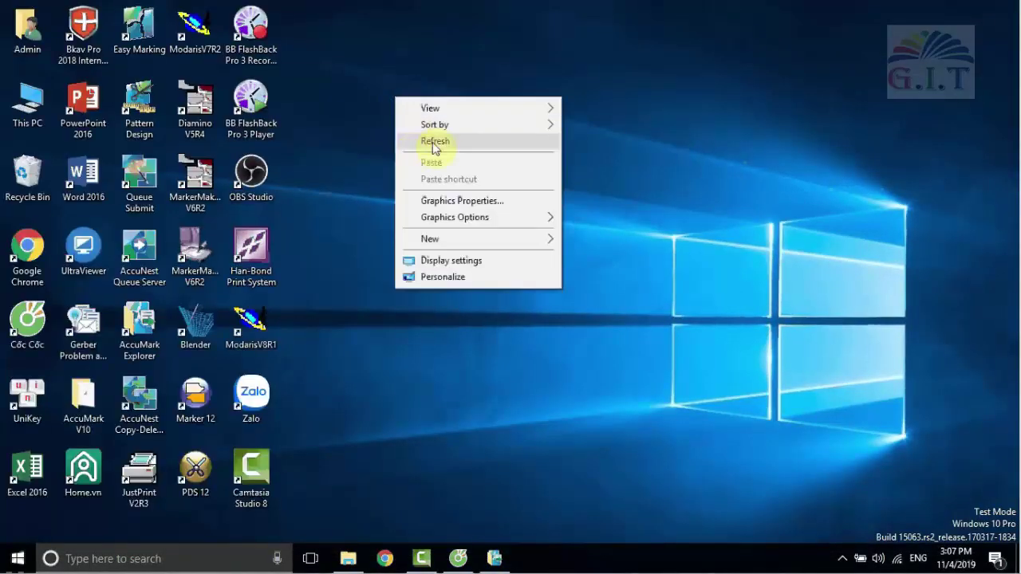
{"action": "left_click", "coordinate": [433, 143]}
{"action": "right_click", "coordinate": [407, 83]}
{"action": "left_click", "coordinate": [447, 126]}
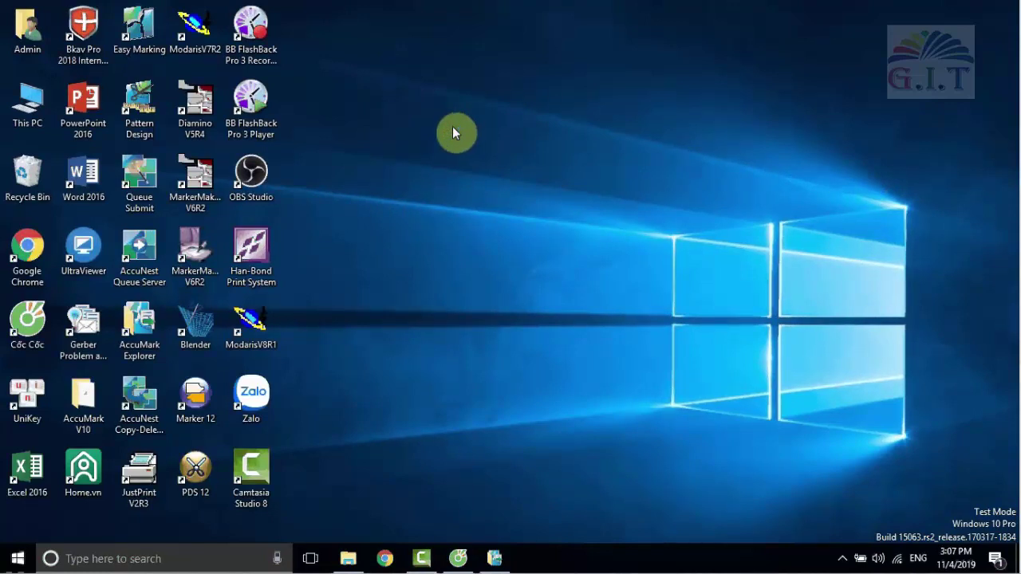
{"action": "right_click", "coordinate": [380, 129]}
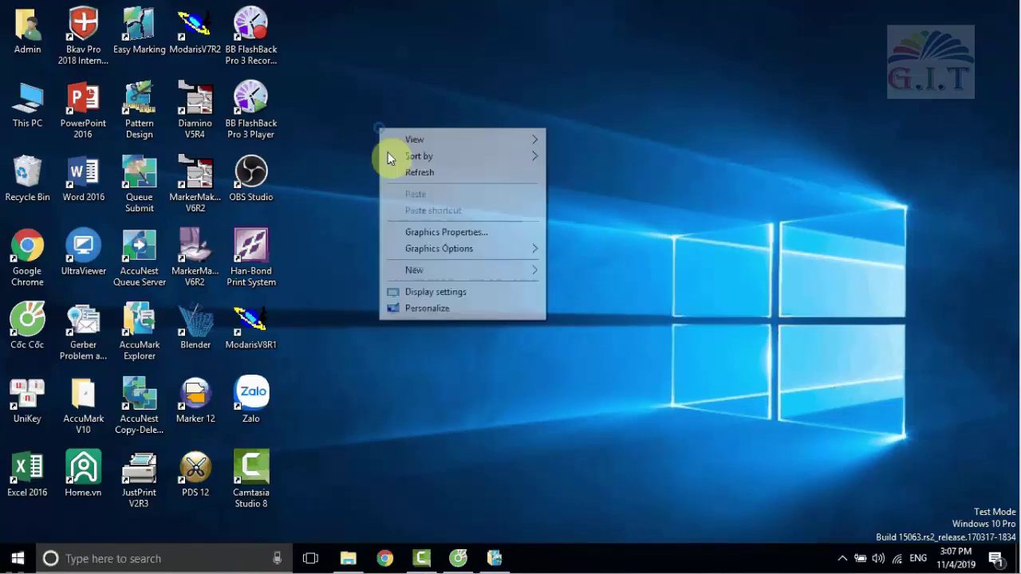
{"action": "left_click", "coordinate": [432, 169]}
- Dismiss the Bkav security alert and move the Nesting Engine window clear of the desktop shortcuts
{"action": "left_click", "coordinate": [951, 521]}
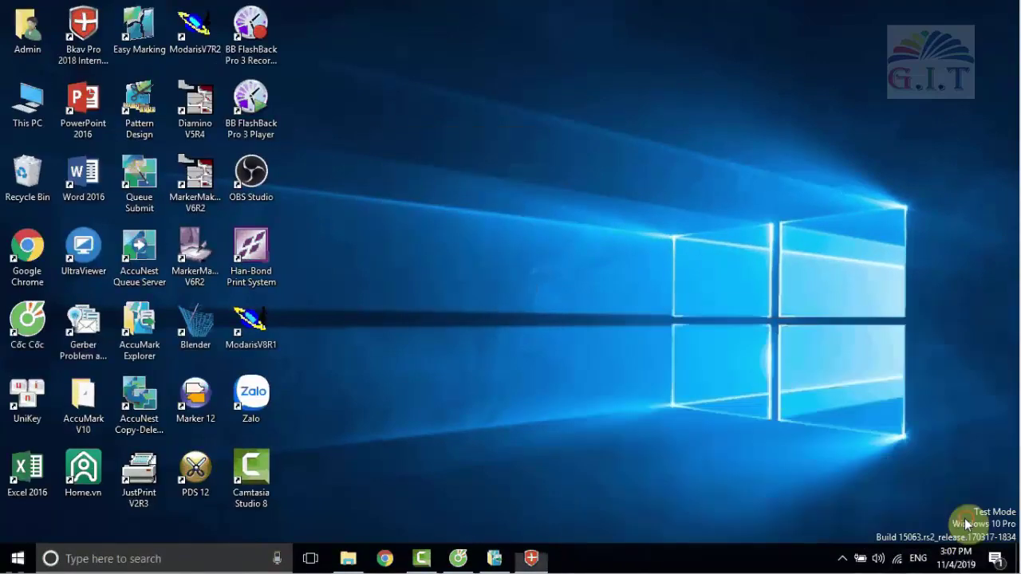
{"action": "left_click", "coordinate": [531, 558]}
{"action": "mouse_move", "coordinate": [74, 20]}
{"action": "left_mouse_down"}
{"action": "mouse_move", "coordinate": [607, 77]}
{"action": "mouse_move", "coordinate": [677, 68]}
{"action": "left_mouse_up"}
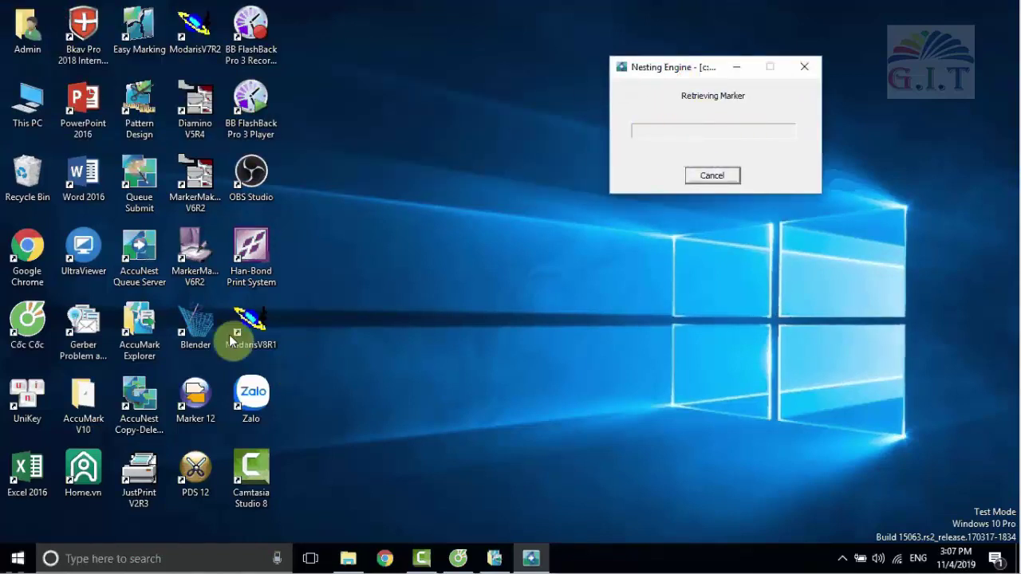
- Open Queue Submit from the desktop, view the nesting jobs in its maximized window, and minimize it
{"action": "left_click", "coordinate": [137, 187]}
{"action": "double_click", "coordinate": [137, 188]}
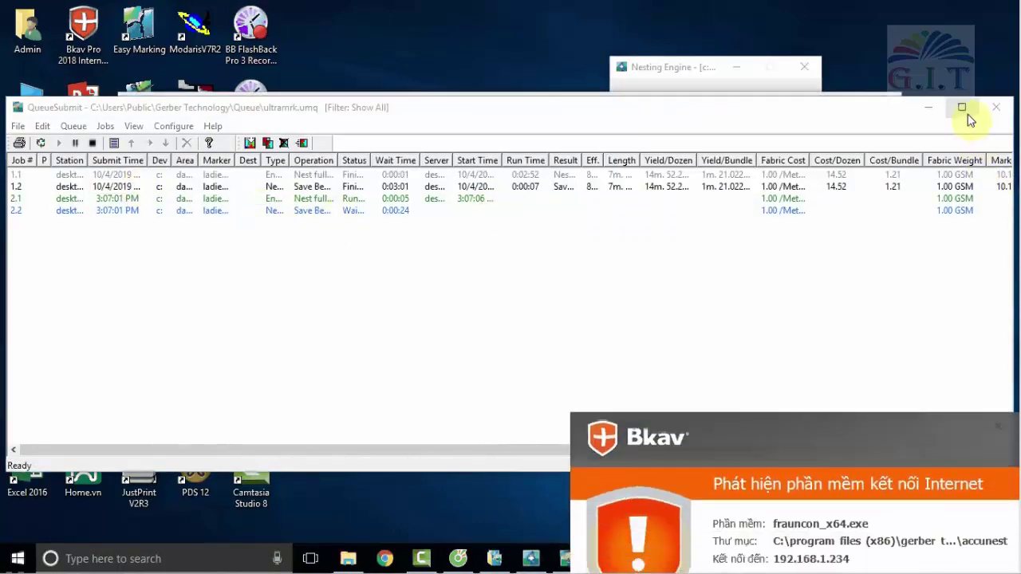
{"action": "left_click", "coordinate": [962, 107]}
{"action": "left_click", "coordinate": [954, 518]}
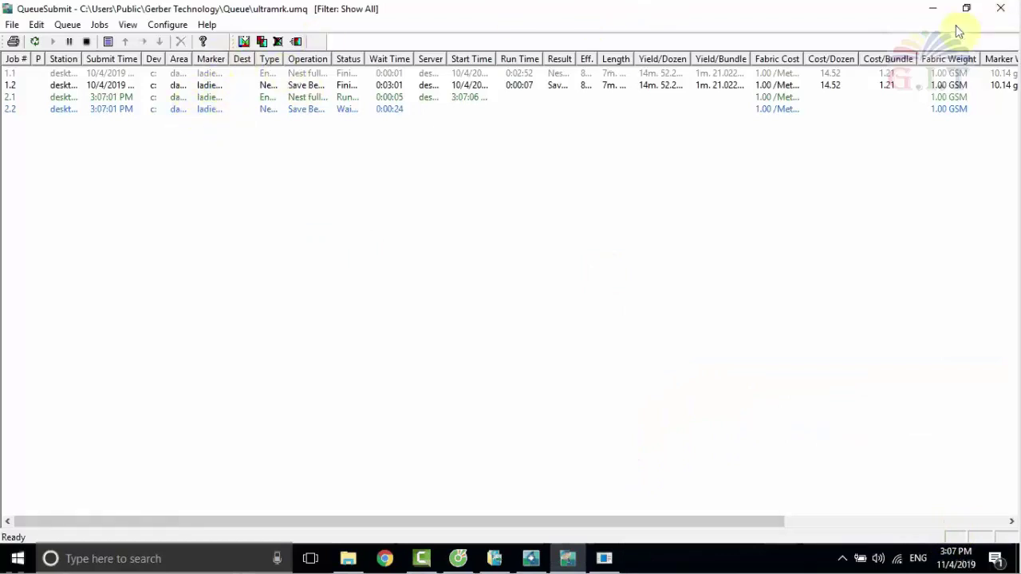
{"action": "left_click", "coordinate": [936, 10]}
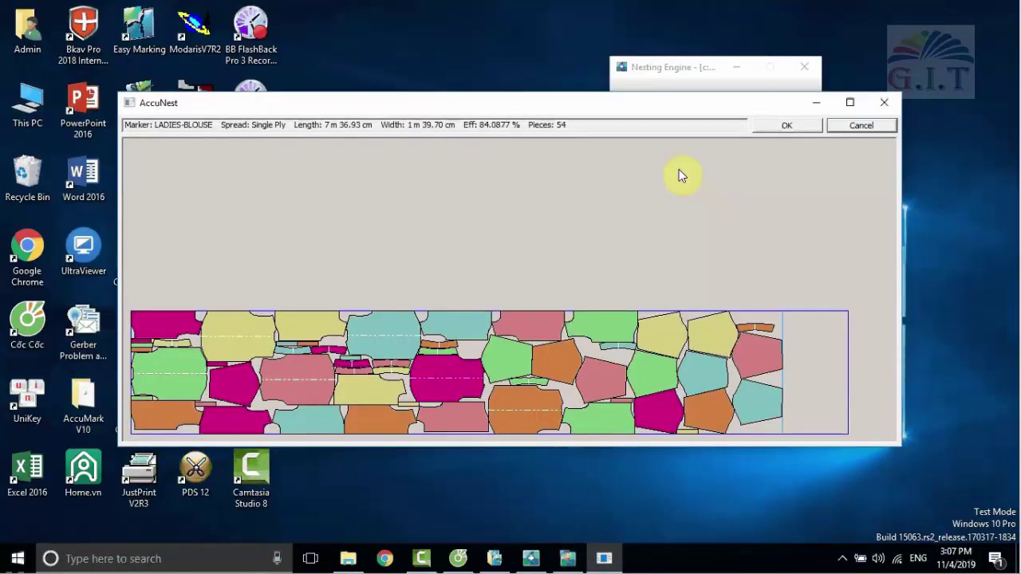
- Examine the LADIES-BLOUSE layout in the maximized AccuNest window and the Nesting Engine progress, and minimize both windows
{"action": "left_click", "coordinate": [850, 102]}
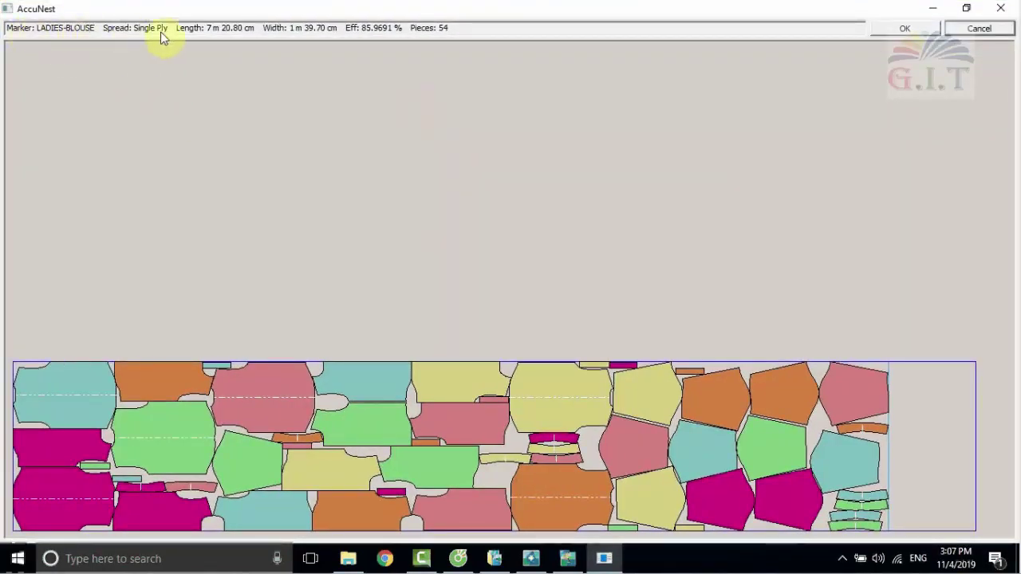
{"action": "mouse_move", "coordinate": [561, 568]}
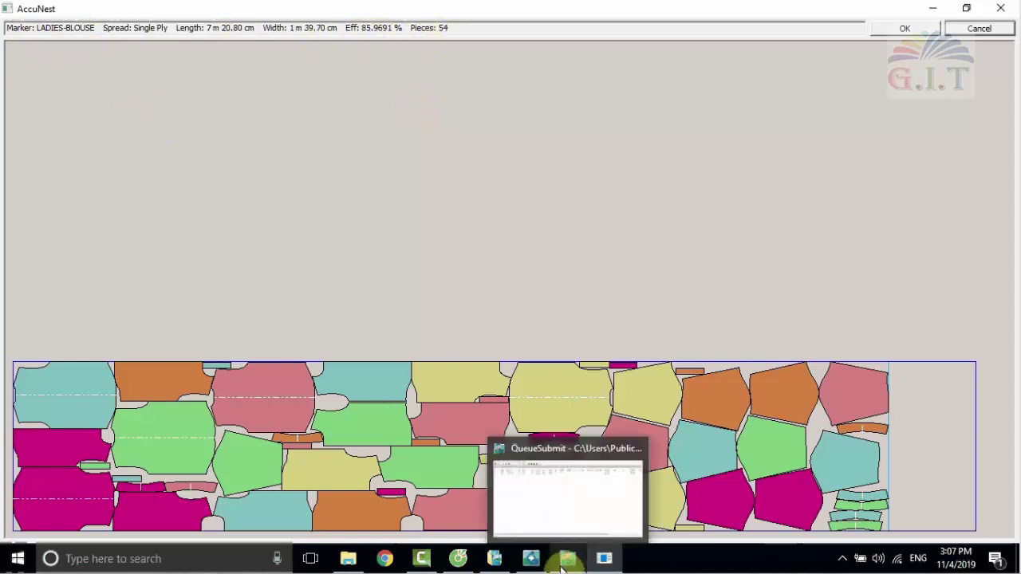
{"action": "left_click", "coordinate": [530, 557]}
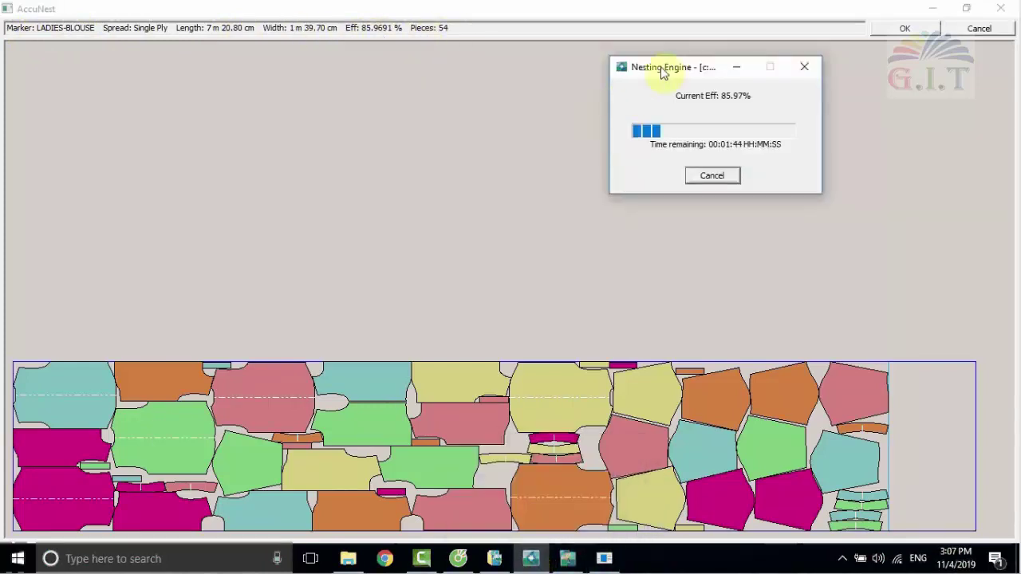
{"action": "left_click_drag", "start_coordinate": [659, 72], "coordinate": [321, 61]}
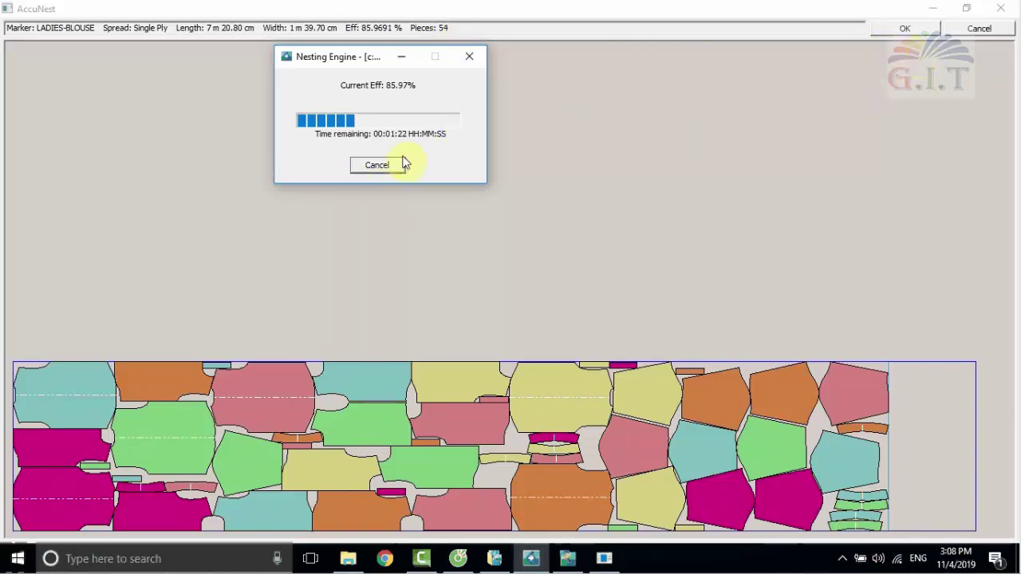
{"action": "left_click", "coordinate": [401, 57]}
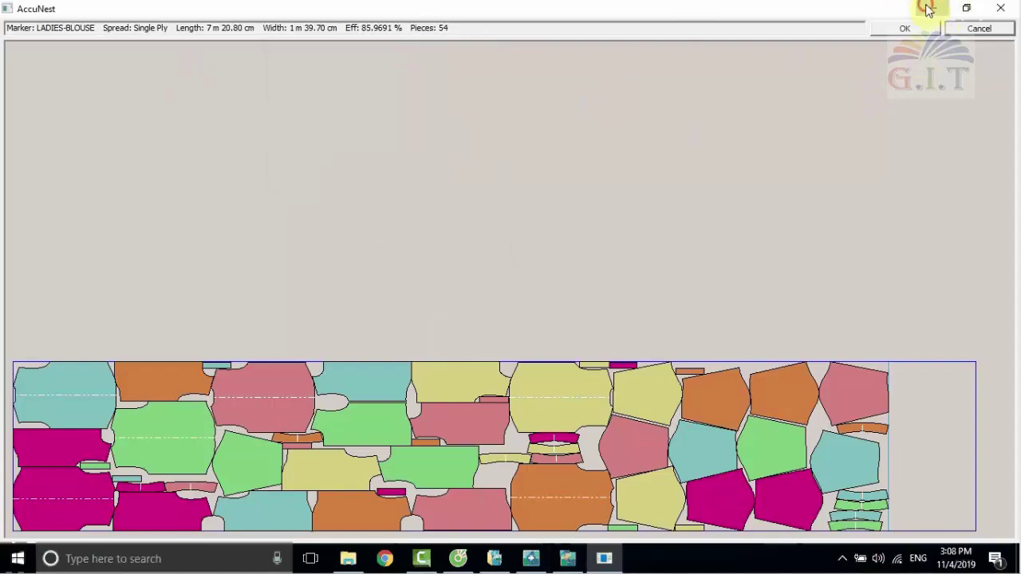
{"action": "left_click", "coordinate": [928, 8]}
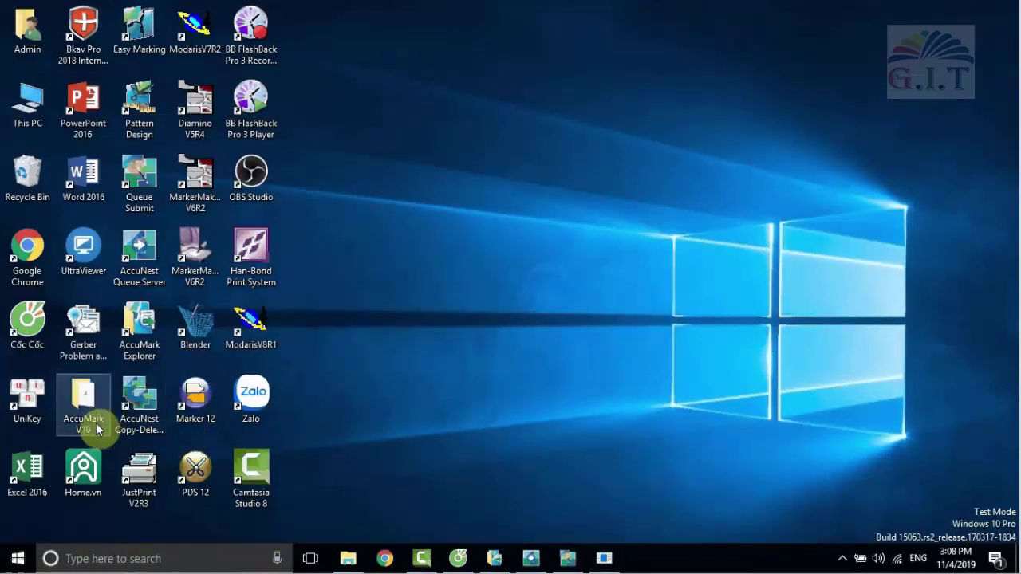
- Look over the contents of the AccuMark V10 folder and the AccuMark shortcuts on the desktop, from AccuNest Copy-Delete Server to Easy Marking
{"action": "double_click", "coordinate": [101, 385]}
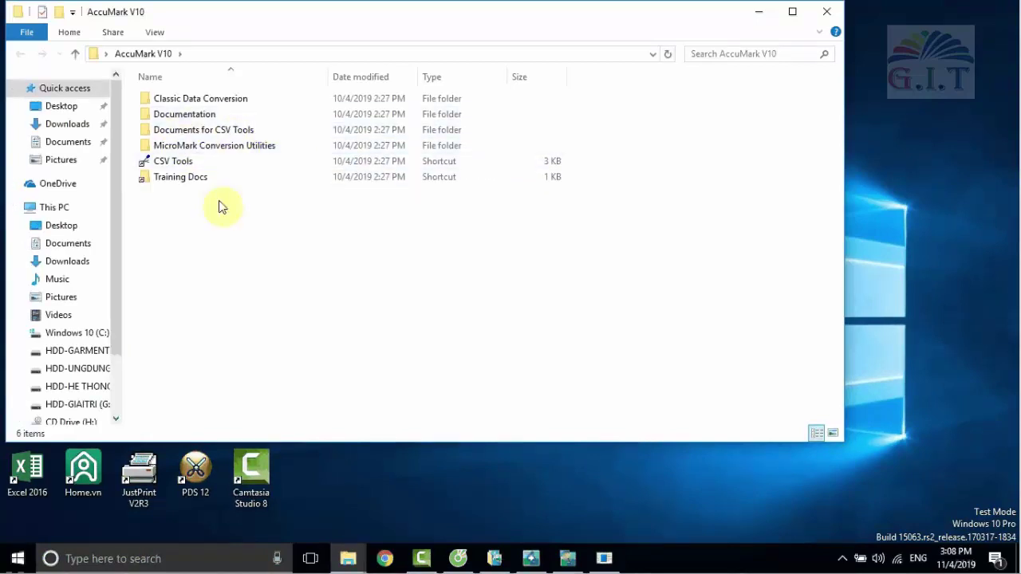
{"action": "left_click", "coordinate": [833, 15]}
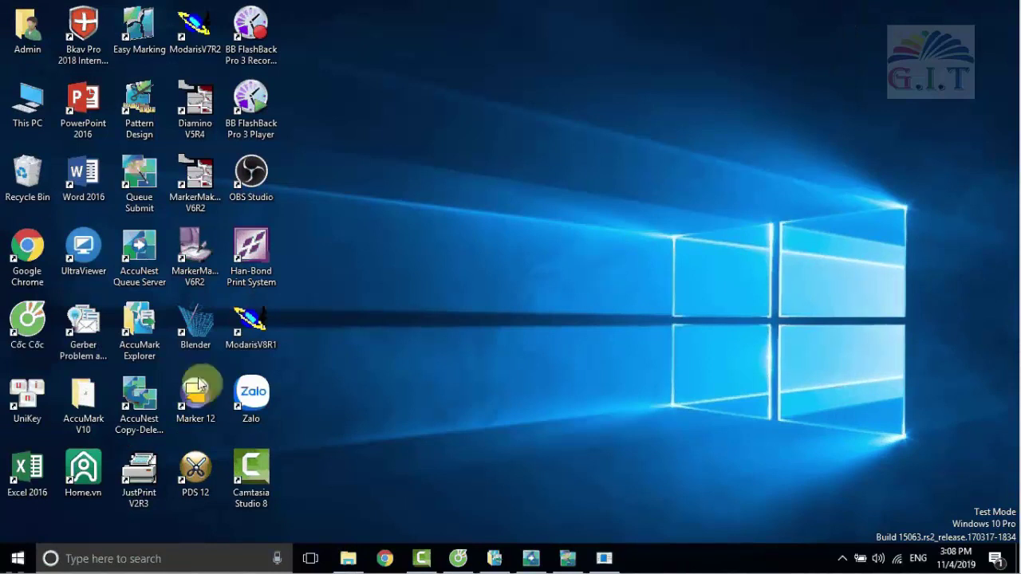
{"action": "left_click", "coordinate": [142, 411]}
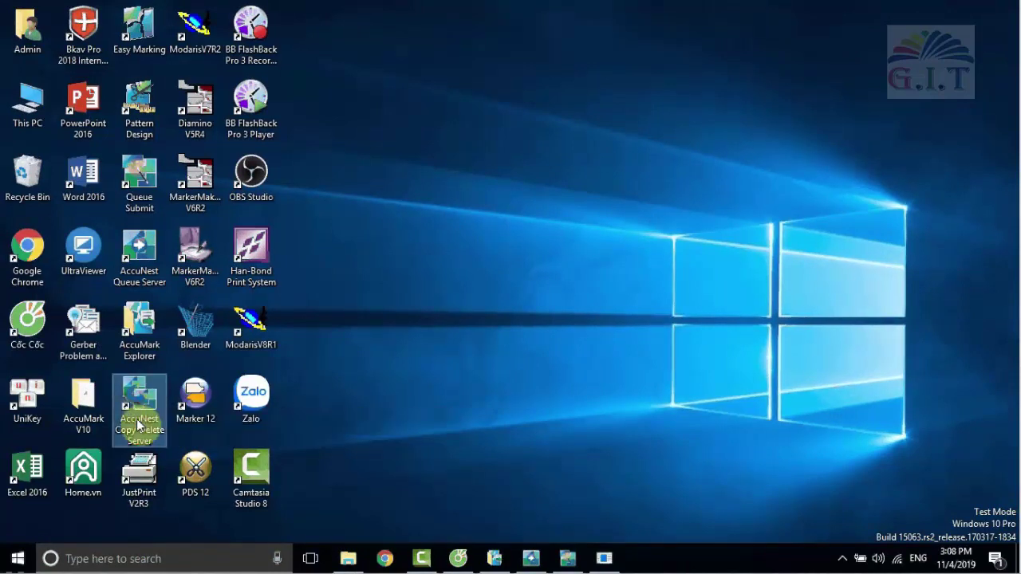
{"action": "left_click", "coordinate": [143, 331]}
{"action": "left_click", "coordinate": [142, 256]}
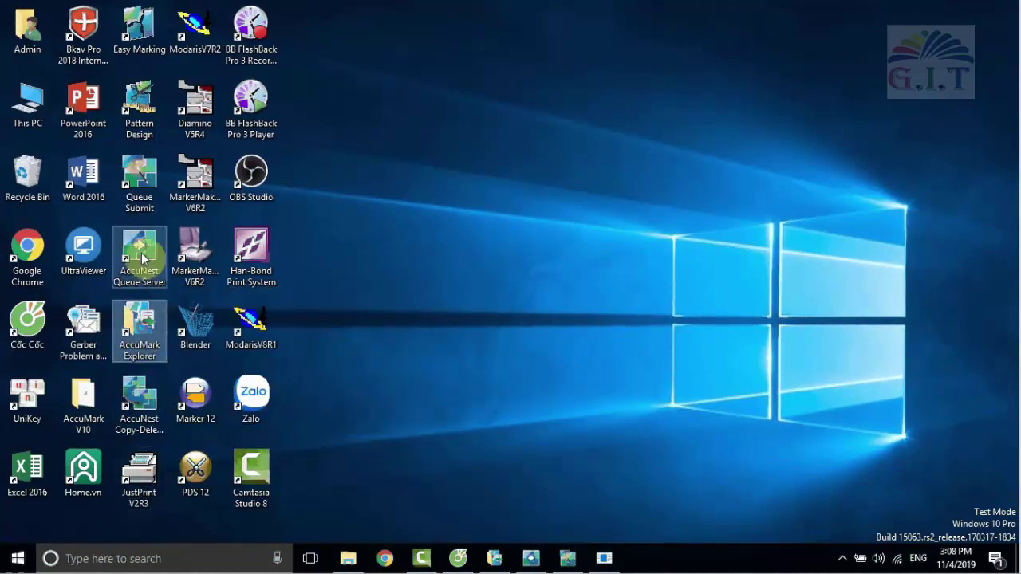
{"action": "left_click", "coordinate": [142, 167]}
{"action": "left_click", "coordinate": [144, 94]}
{"action": "left_click", "coordinate": [147, 24]}
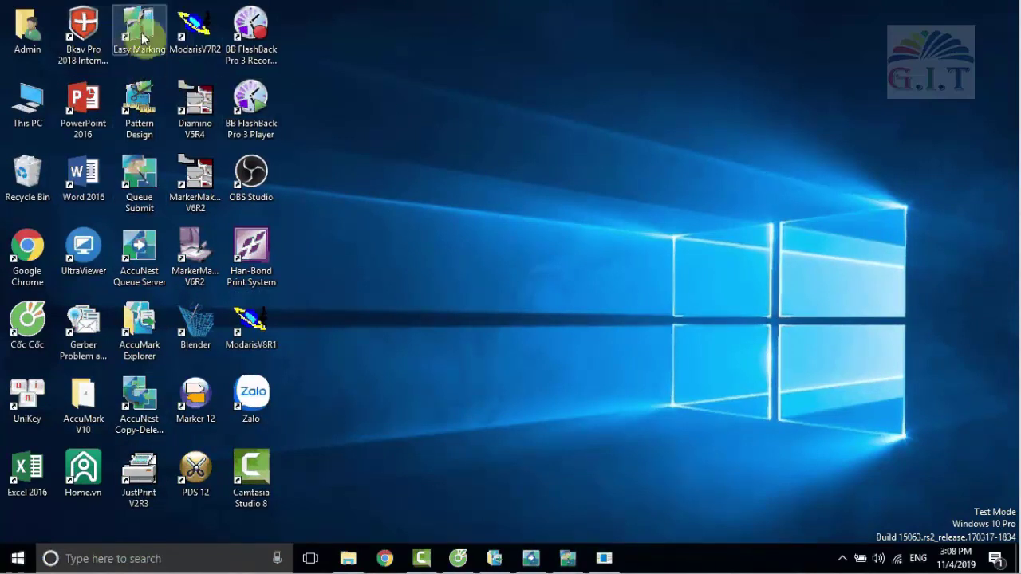
- Clear the shortcut selection and launch Pattern Design from the desktop
{"action": "left_click", "coordinate": [421, 130]}
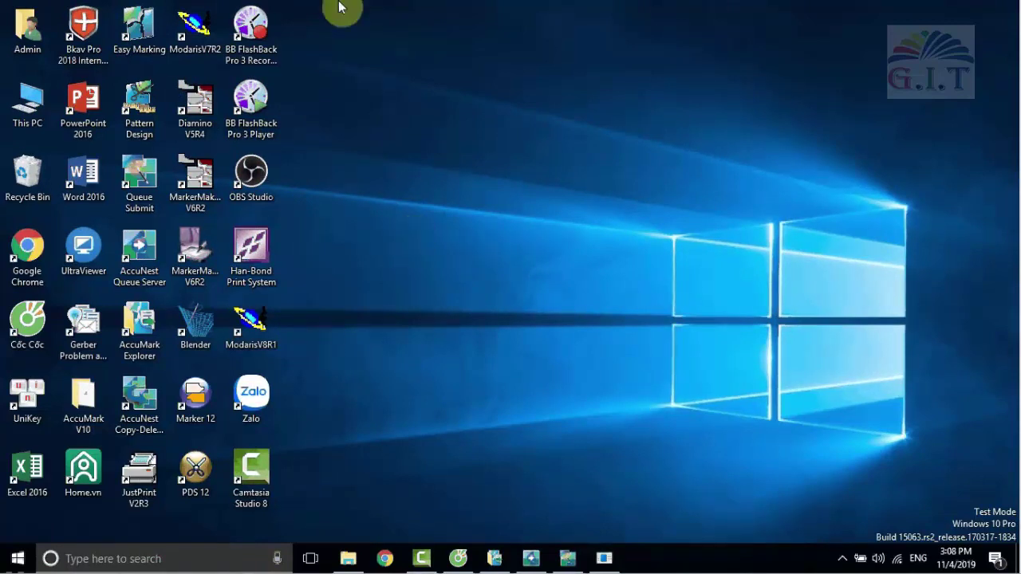
{"action": "double_click", "coordinate": [140, 101]}
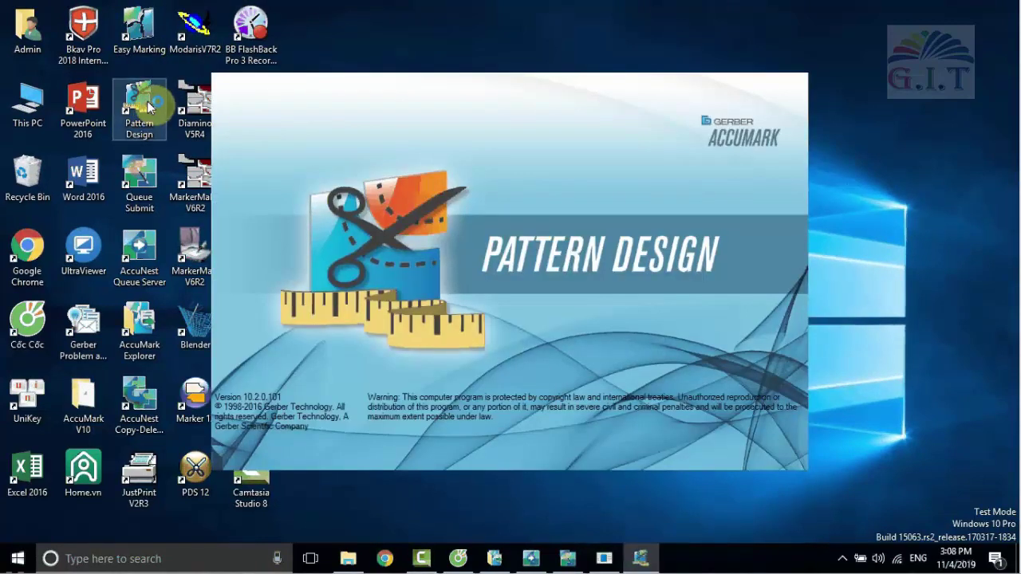